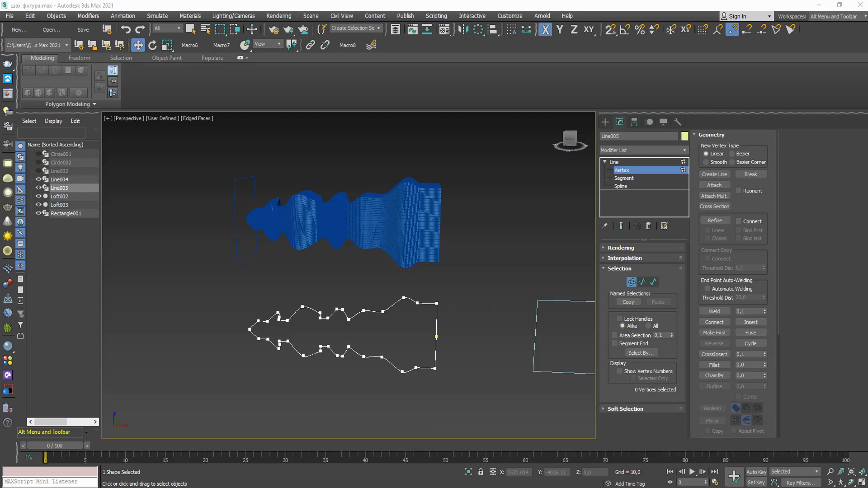
Toggle the loft's wireframe edges with F4 and orbit to inspect the notch in the mesh
scroll(322, 222, "up", 2)
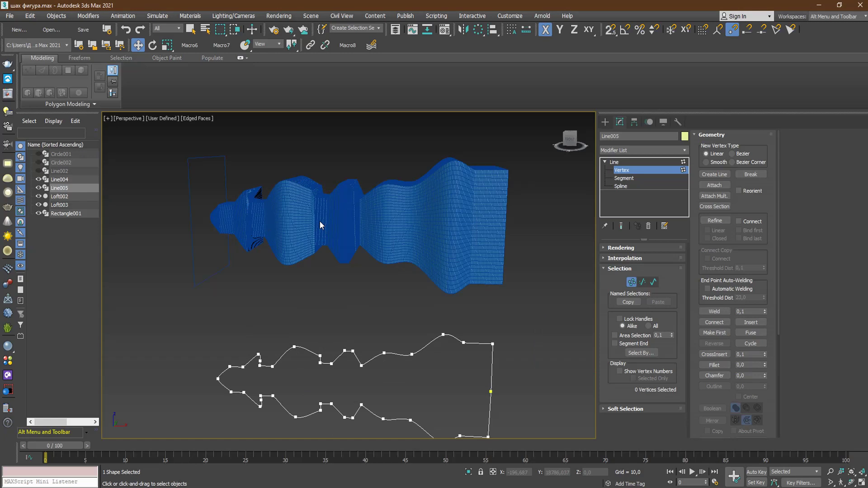
scroll(279, 207, "up", 2)
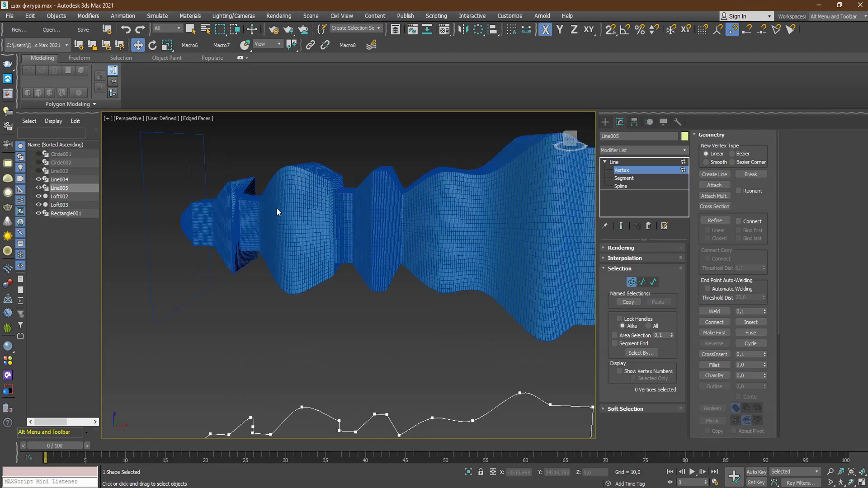
key("F4")
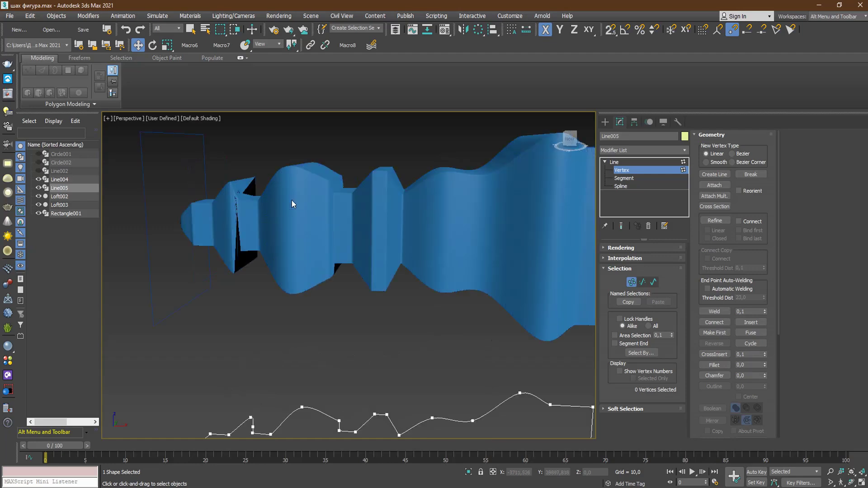
middle_click_drag(292, 200, 302, 216, "alt")
scroll(247, 186, "up", 5)
scroll(246, 186, "up", 2)
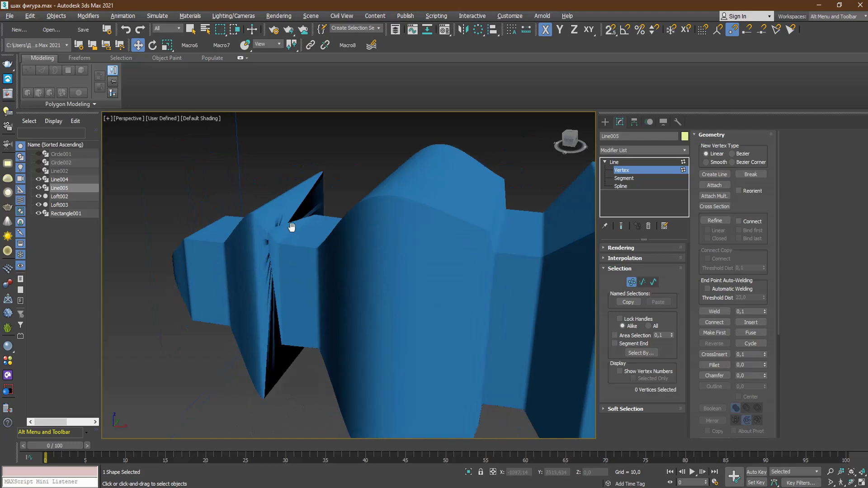
scroll(276, 180, "up", 2)
key("F4")
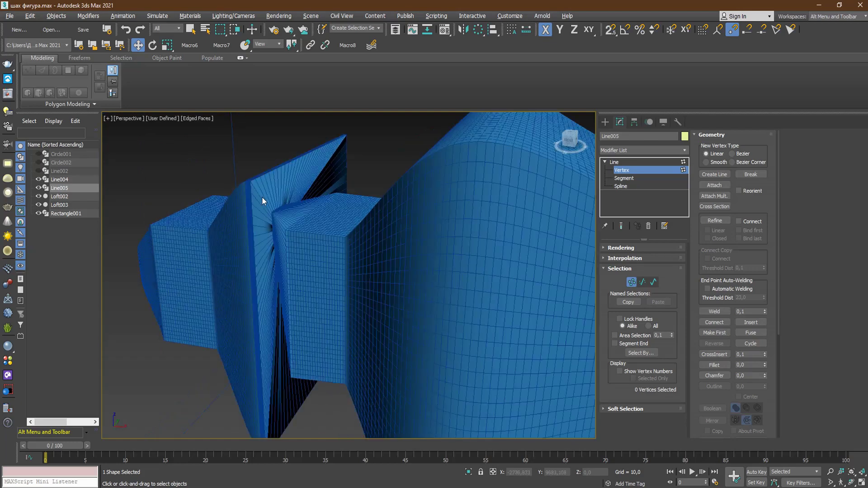
mouse_move(278, 202)
middle_mouse_down("alt")
mouse_move(302, 210)
mouse_move(274, 200)
mouse_move(302, 230)
middle_mouse_up("alt")
scroll(271, 243, "up", 5)
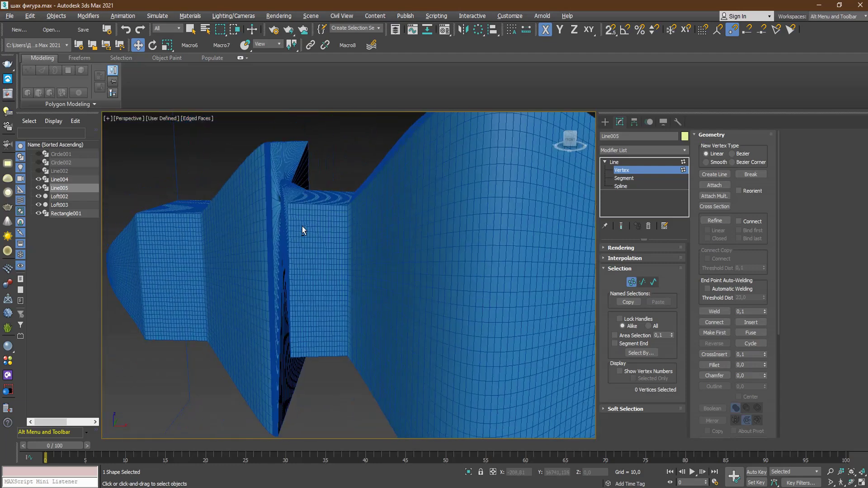
scroll(295, 183, "down", 10)
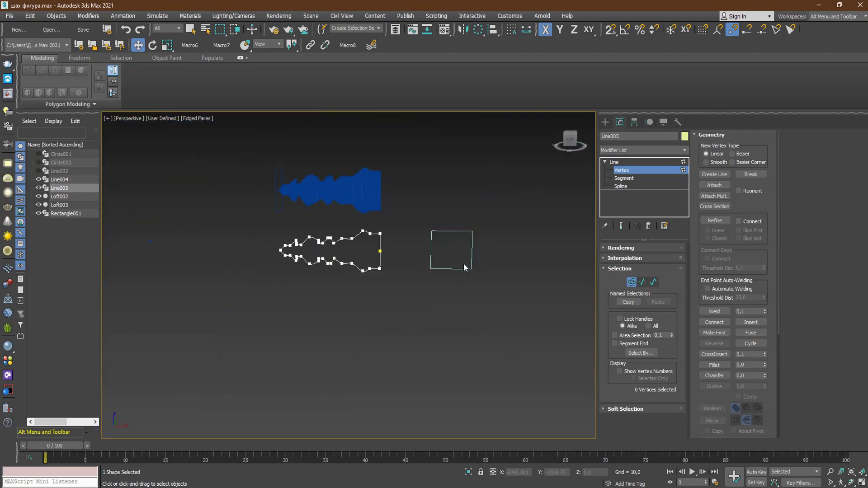
Zoom and pan along the outline spline to the step, briefly selecting its middle vertex
scroll(314, 256, "up", 2)
scroll(314, 256, "up", 3)
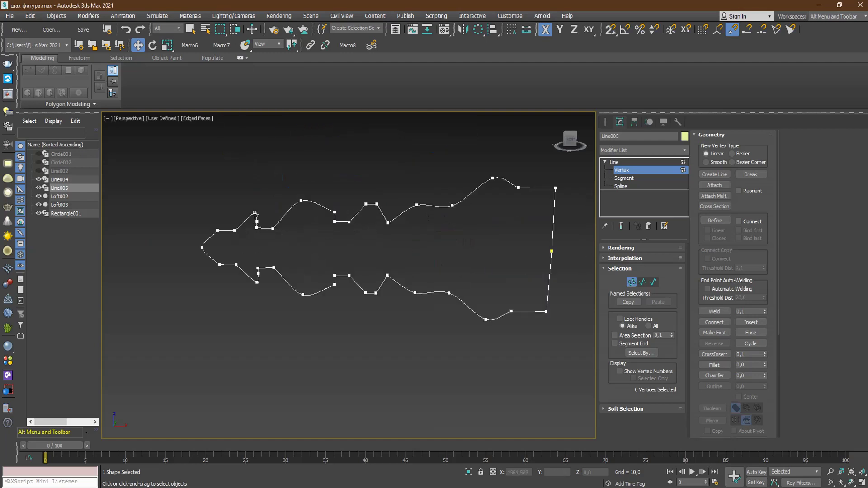
scroll(422, 188, "down", 5)
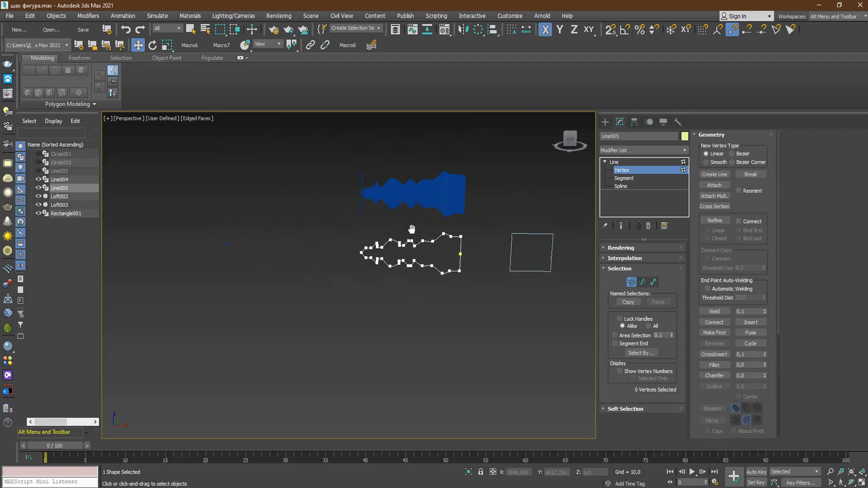
scroll(378, 265, "up", 5)
scroll(378, 265, "up", 2)
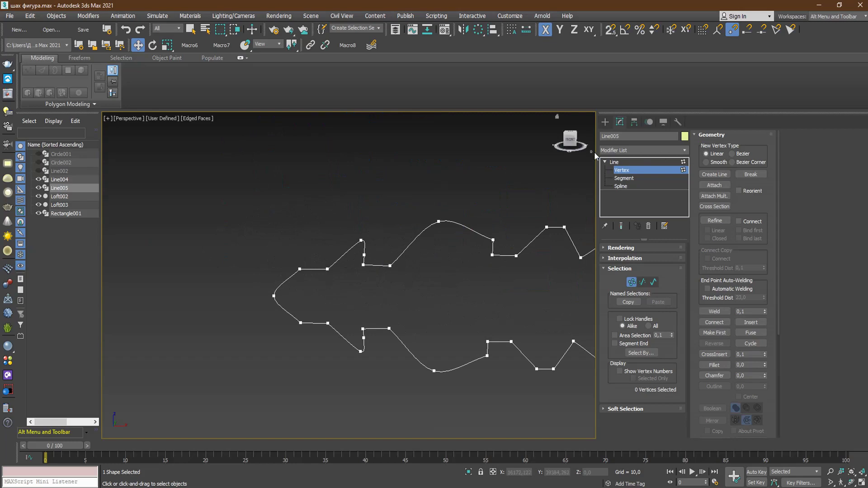
mouse_move(418, 183)
middle_mouse_down()
mouse_move(421, 192)
mouse_move(377, 156)
middle_mouse_up()
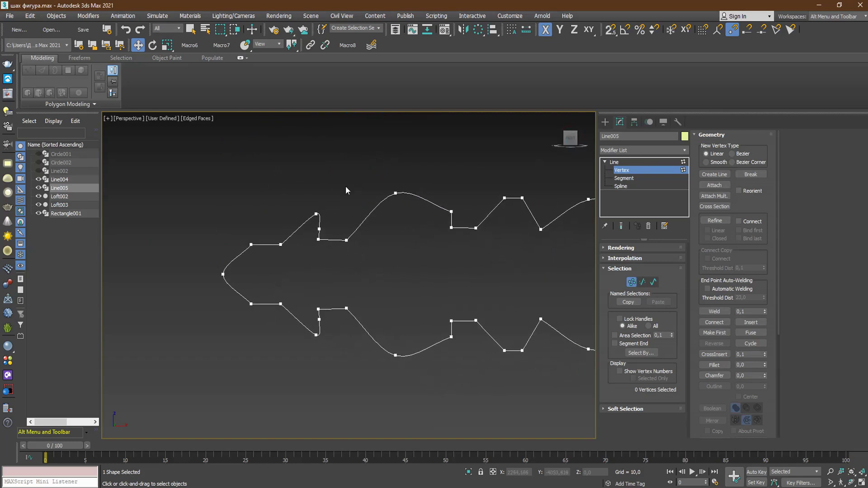
scroll(347, 188, "down", 3)
scroll(303, 122, "up", 3)
scroll(395, 142, "up", 3)
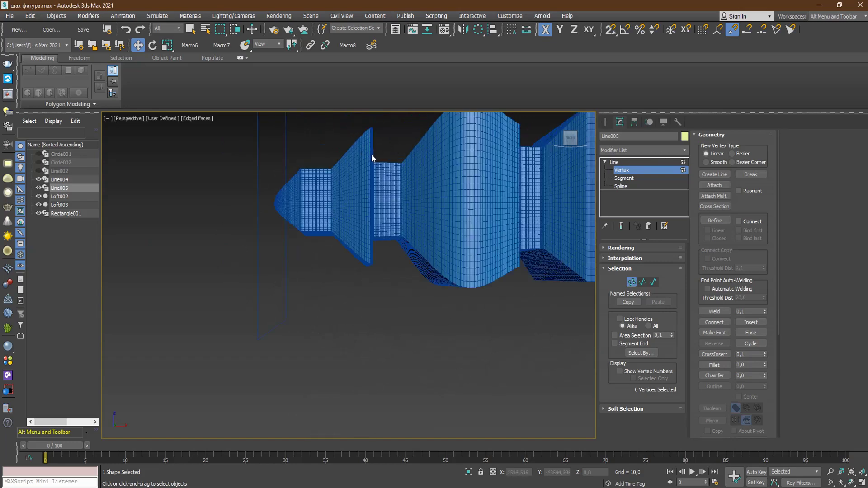
scroll(372, 157, "down", 3)
scroll(375, 290, "up", 2)
scroll(356, 234, "up", 3)
scroll(310, 226, "up", 2)
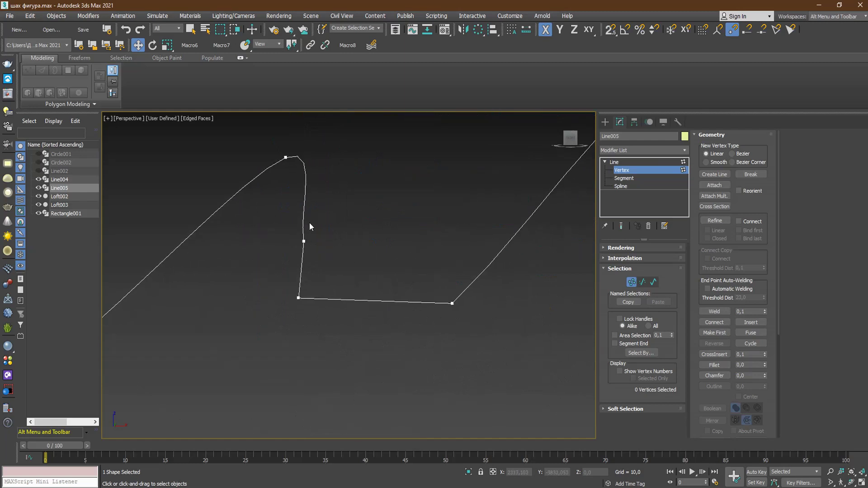
left_click(304, 241)
scroll(303, 241, "up", 2)
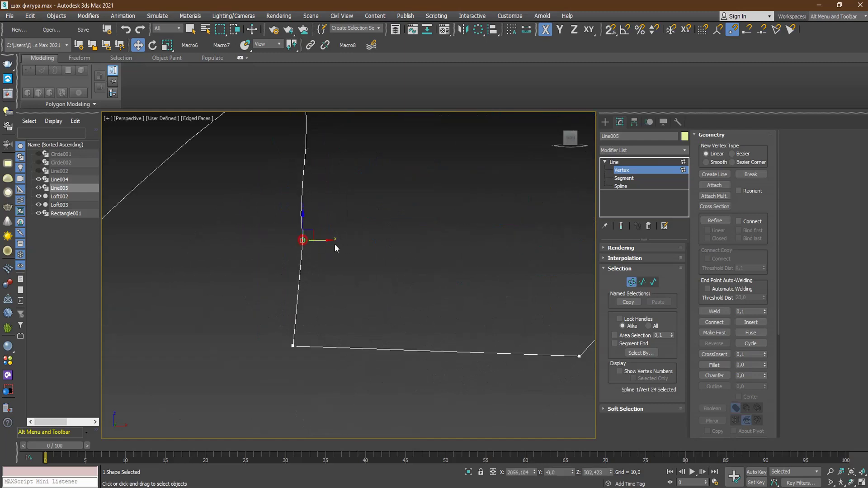
left_click(311, 219)
scroll(304, 238, "down", 4)
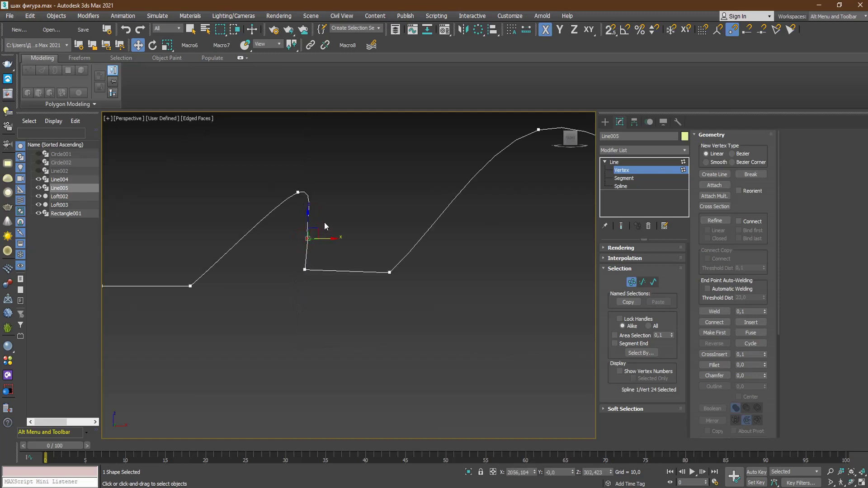
middle_click_drag(325, 226, 330, 196)
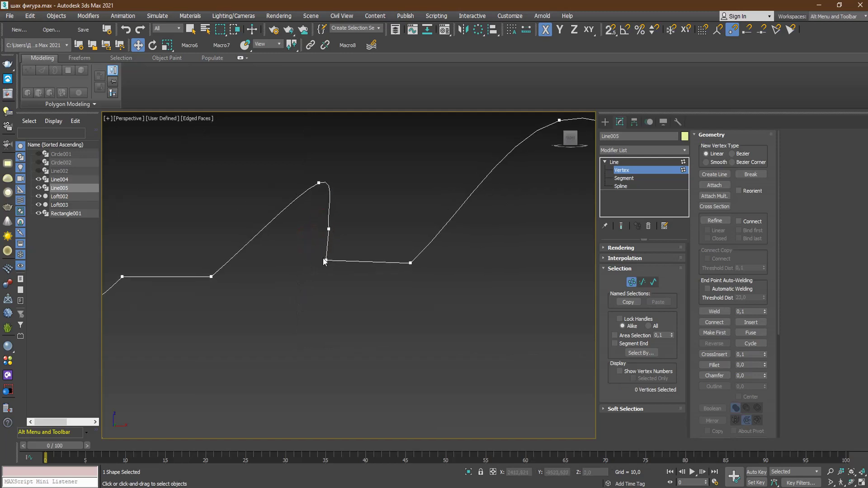
scroll(321, 267, "down", 3)
scroll(349, 222, "down", 3)
scroll(351, 187, "up", 5)
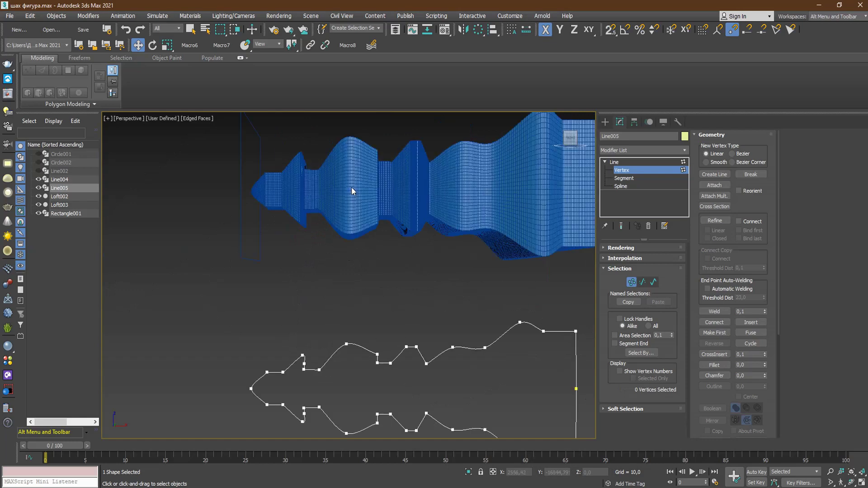
middle_click_drag(330, 336, 287, 326)
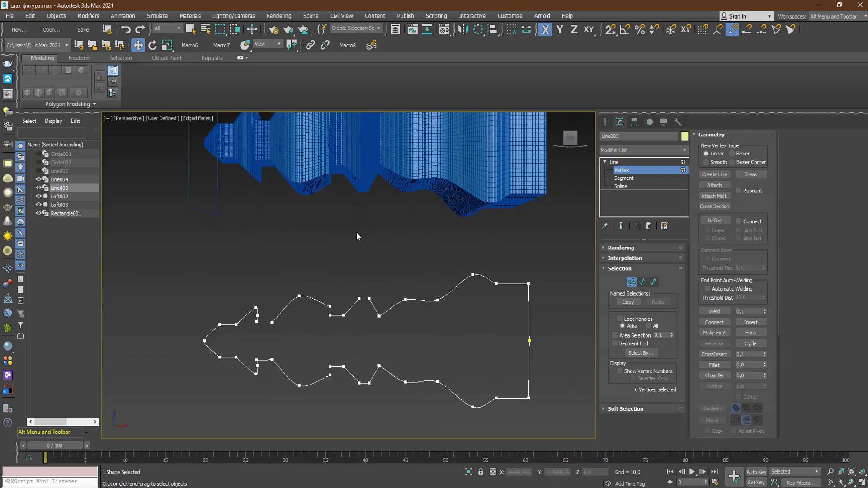
scroll(317, 254, "up", 2)
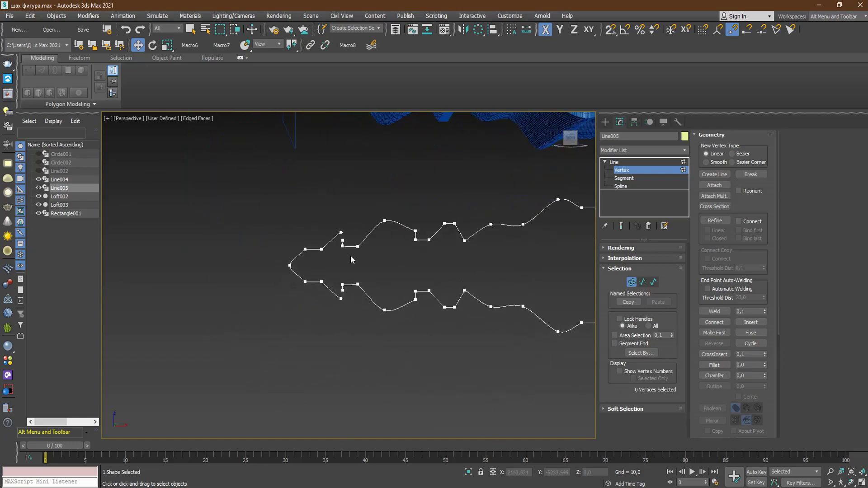
scroll(333, 193, "up", 3)
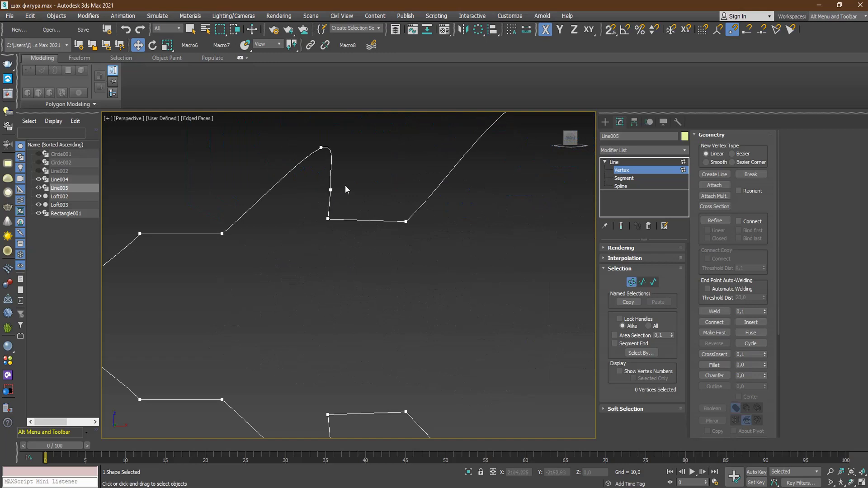
Delete the extra vertex from the step, then check the corner vertex below it
left_click(333, 189)
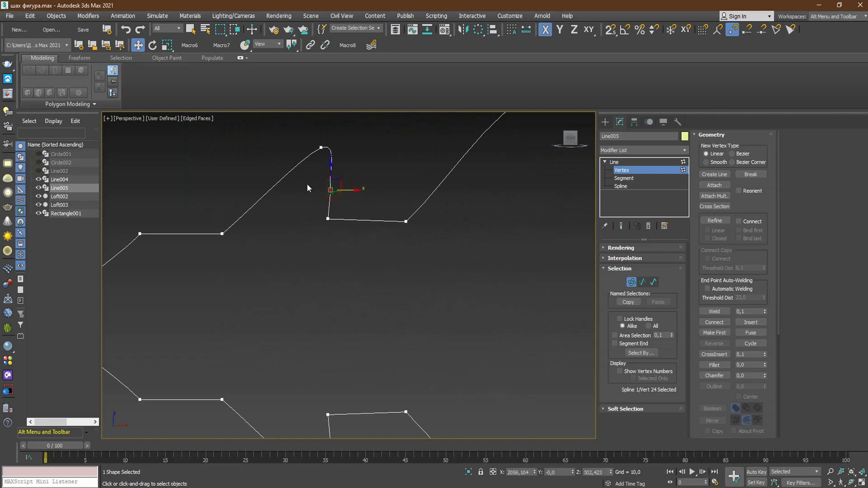
scroll(310, 188, "up", 3)
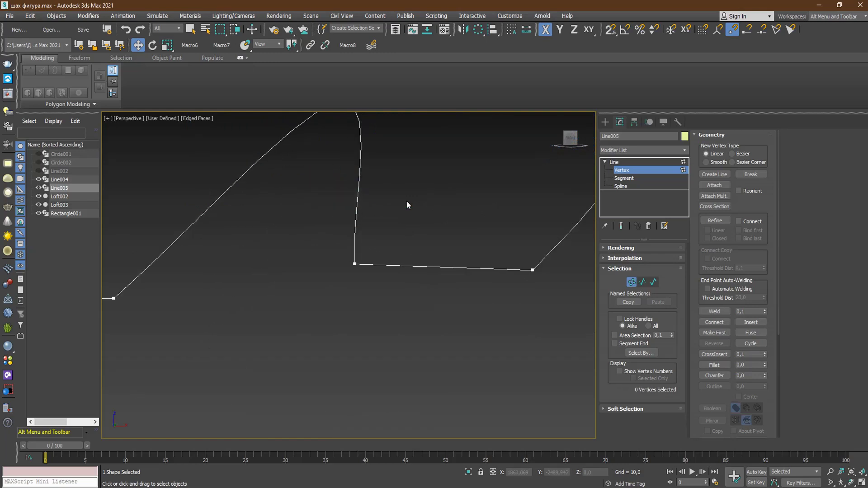
scroll(406, 204, "down", 4)
scroll(398, 203, "up", 3)
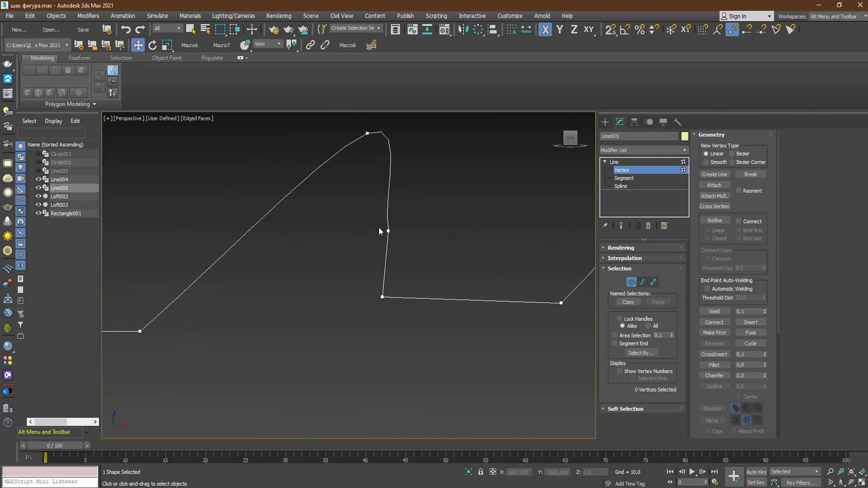
key("Delete")
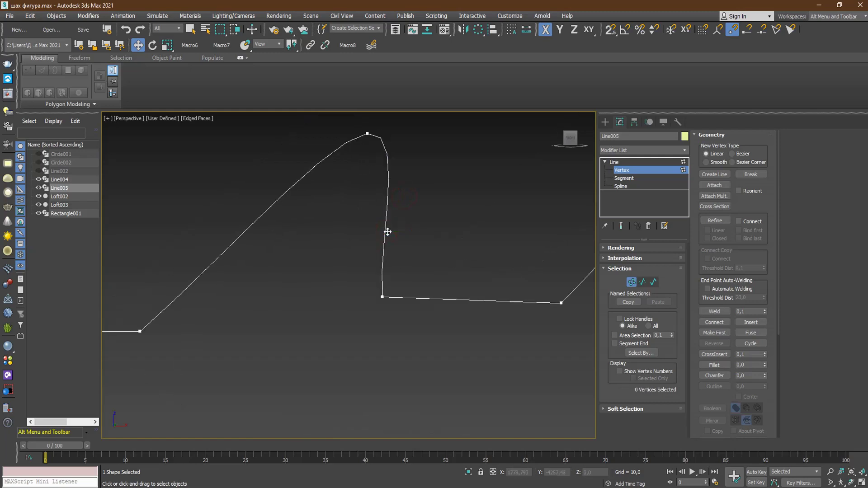
left_click(383, 297)
scroll(403, 268, "up", 3)
left_click(405, 268)
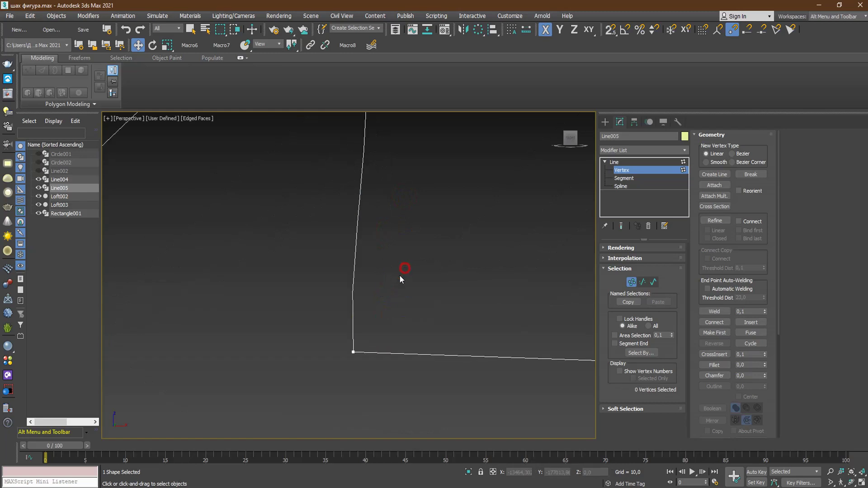
Convert the step's bottom vertex to Bezier Corner and bend its handle into a smooth curve
left_click(353, 352)
right_click(353, 352)
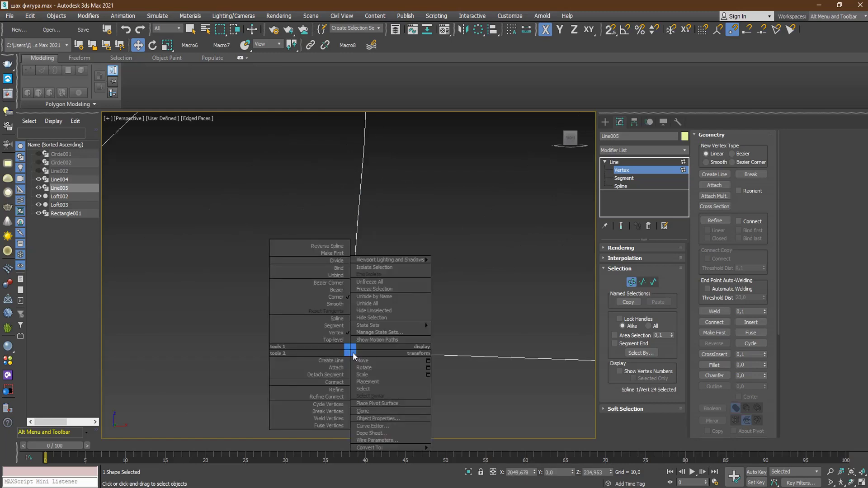
left_click(340, 283)
scroll(364, 294, "down", 2)
scroll(357, 276, "down", 1)
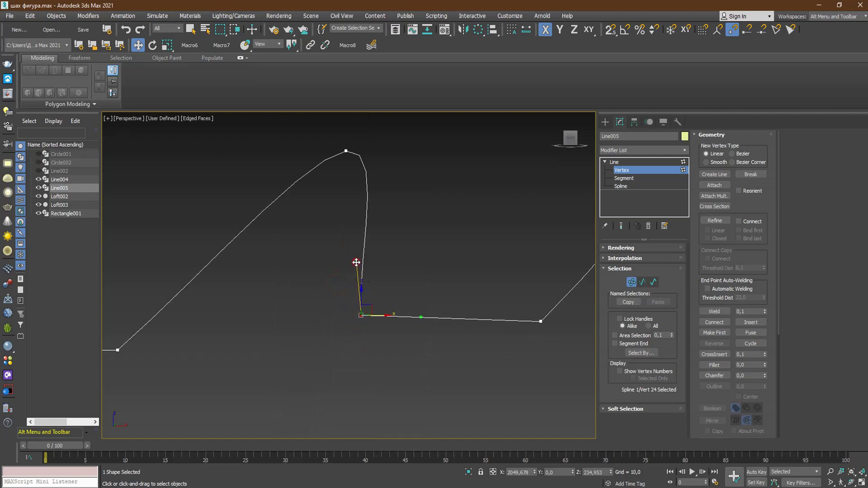
left_click_drag(356, 262, 362, 258)
left_click(378, 265)
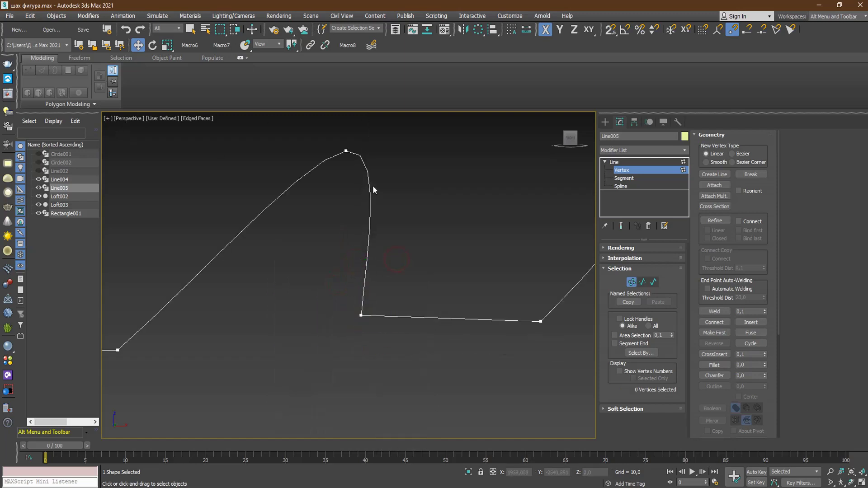
Slide the corner vertex sideways along X, then zoom out to the full outline
mouse_move(375, 304)
middle_mouse_down()
mouse_move(384, 254)
mouse_move(356, 258)
middle_mouse_up()
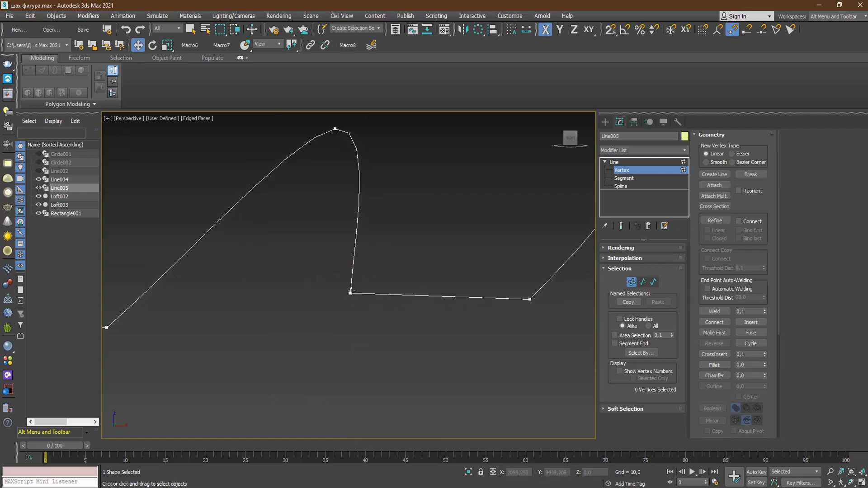
left_click_drag(379, 319, 382, 295)
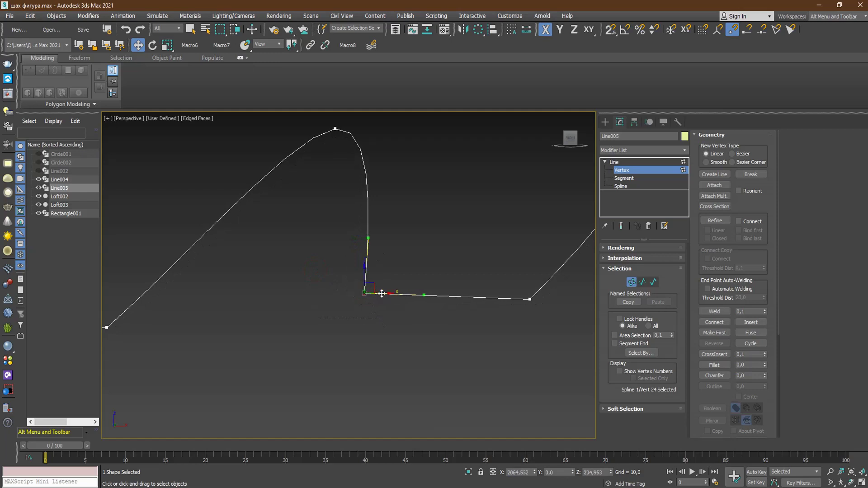
left_click(413, 267)
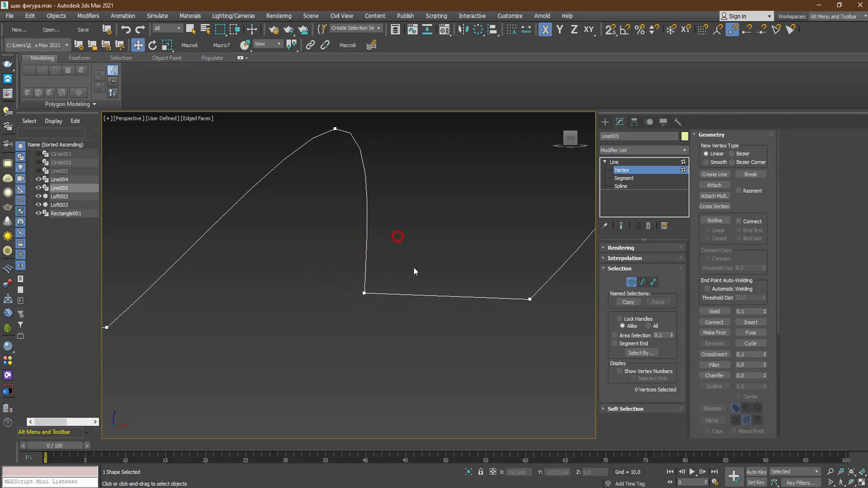
scroll(393, 271, "down", 3)
scroll(382, 273, "down", 5)
scroll(286, 220, "down", 2)
Delete the two end segments of the outline at Segment level
scroll(259, 254, "down", 2)
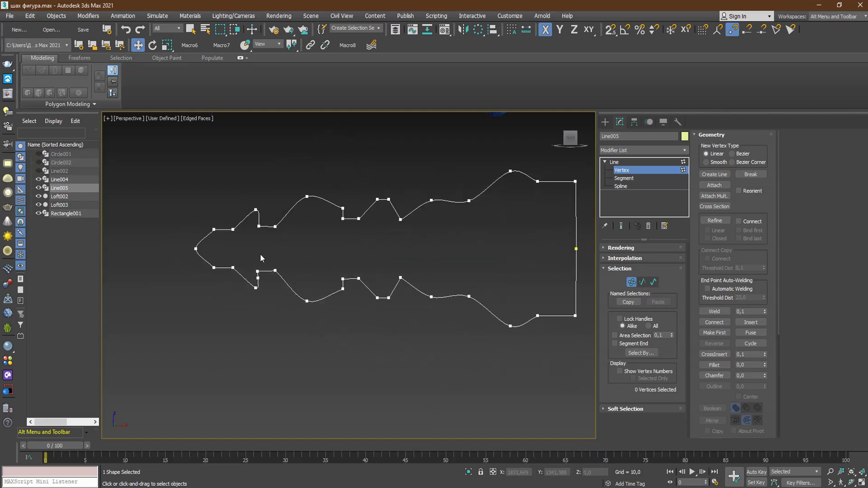
scroll(212, 258, "down", 2)
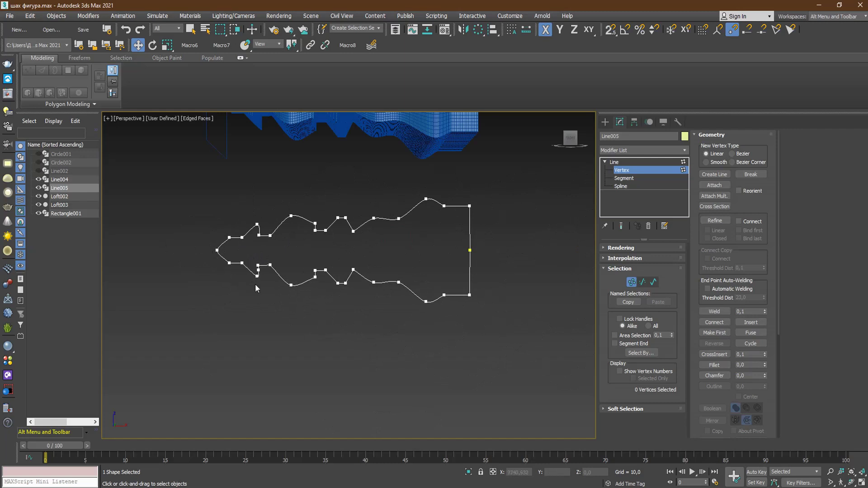
left_click(620, 186)
scroll(243, 252, "up", 3)
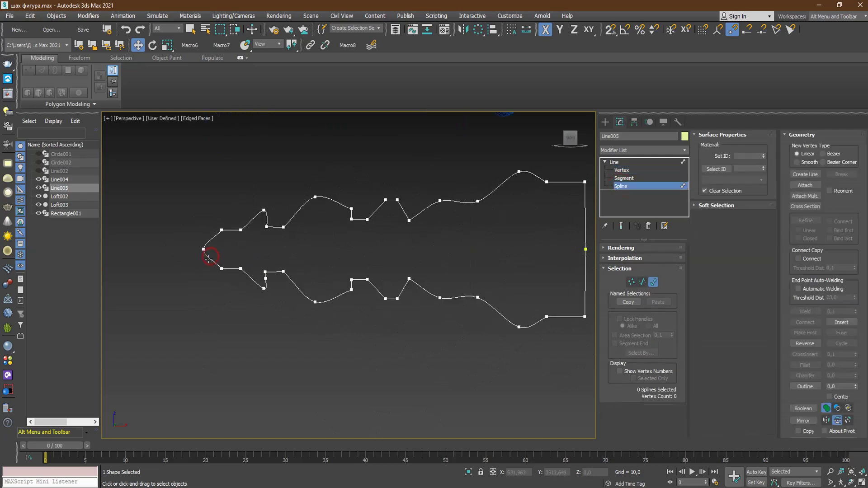
left_click(212, 261)
left_click(624, 178)
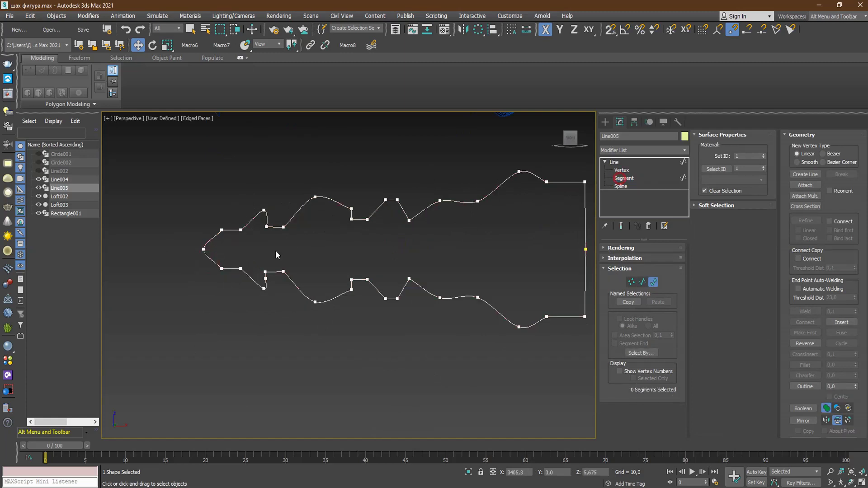
left_click(211, 259)
scroll(211, 271, "down", 4)
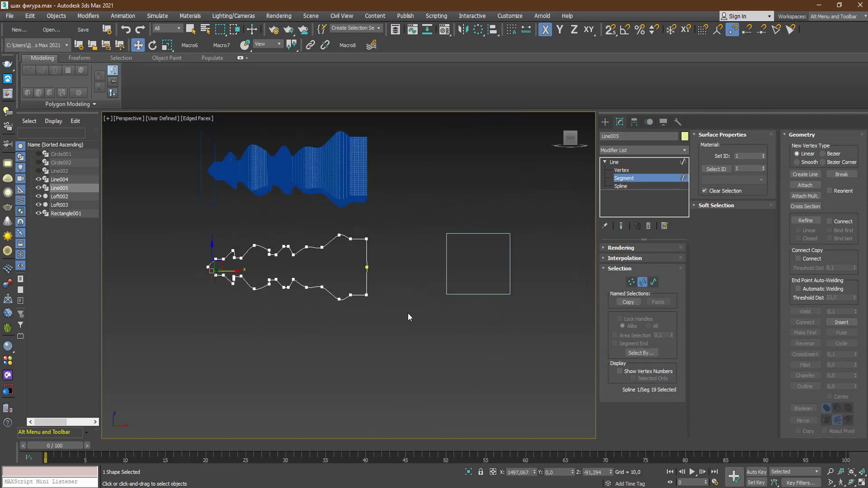
key("Delete")
left_click(366, 280)
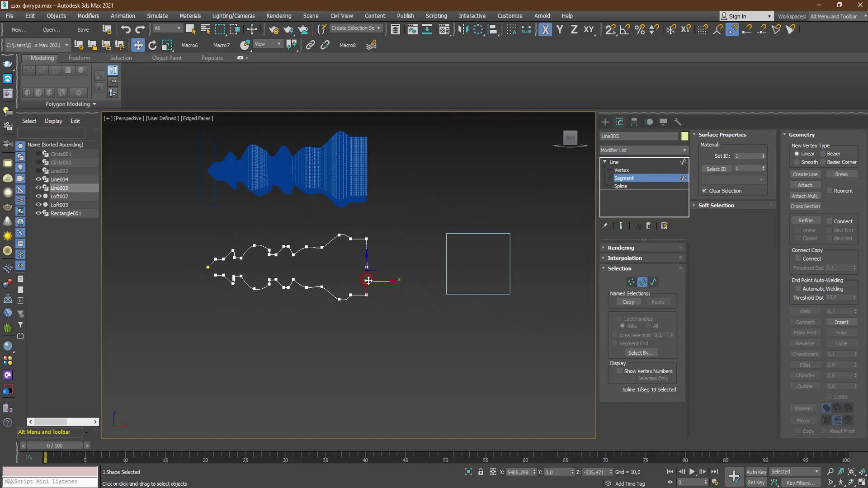
key("Delete")
Delete the outline's lower half at Spline level, keeping the upper curve selected
left_click(620, 186)
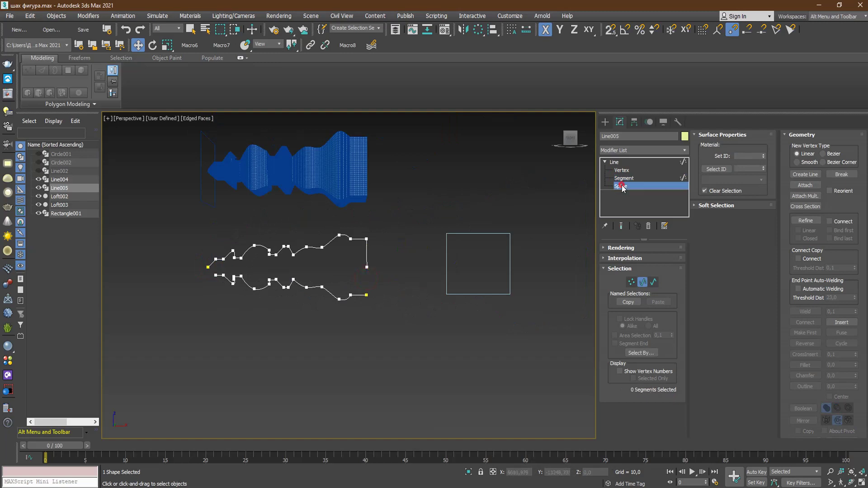
left_click(315, 287)
key("Delete")
left_click(307, 245)
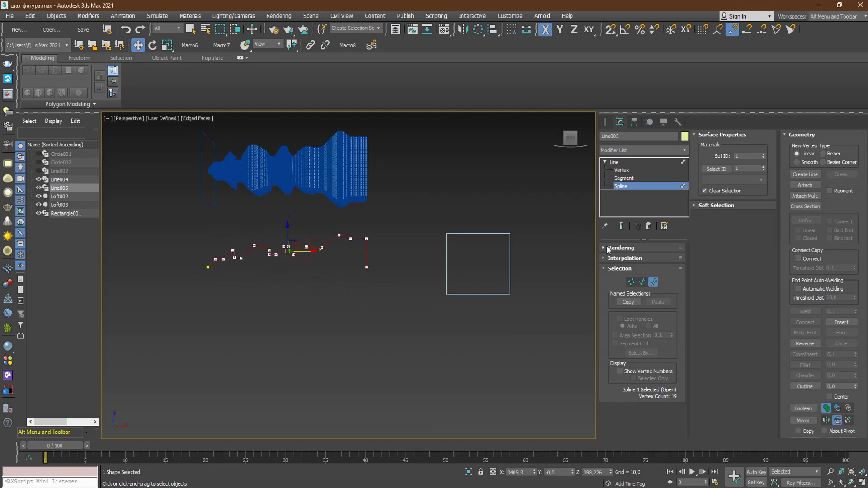
Enable Copy and Automatic Welding with threshold 1, then mirror the upper curve vertically
left_click(798, 431)
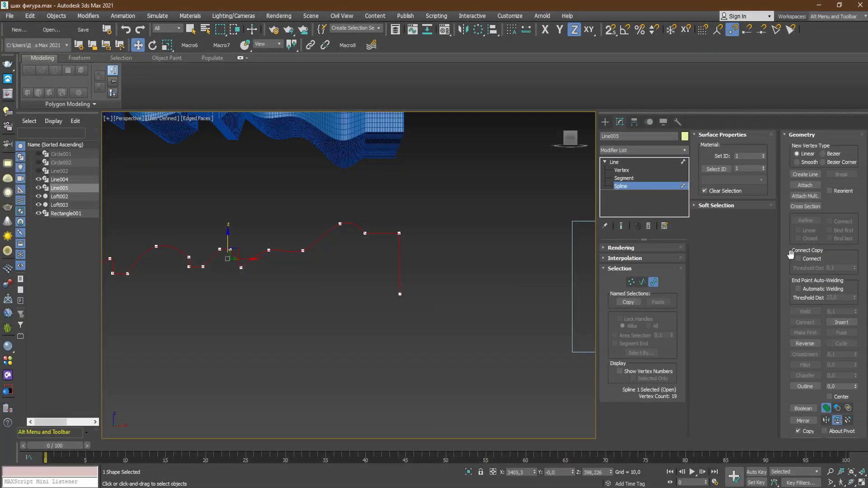
left_click(797, 288)
left_click(843, 297)
type("1")
left_click(837, 421)
left_click(803, 420)
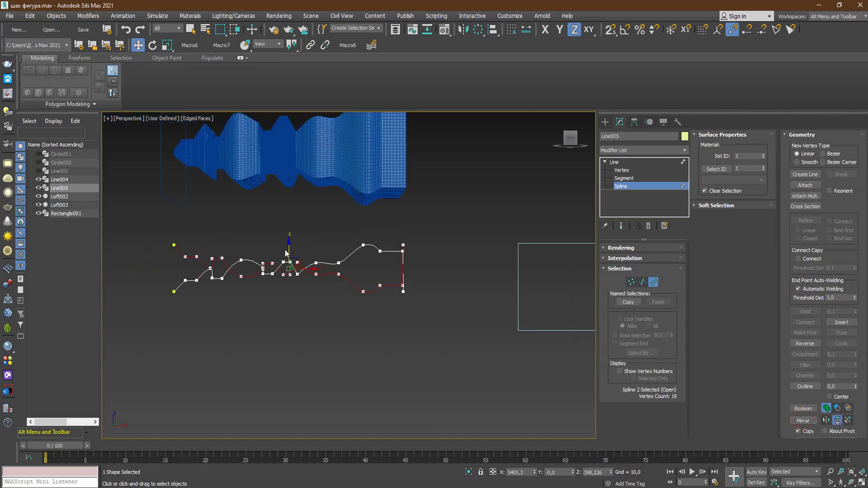
Move the mirrored copy down so it welds into one closed, symmetric outline
left_click_drag(289, 254, 281, 297)
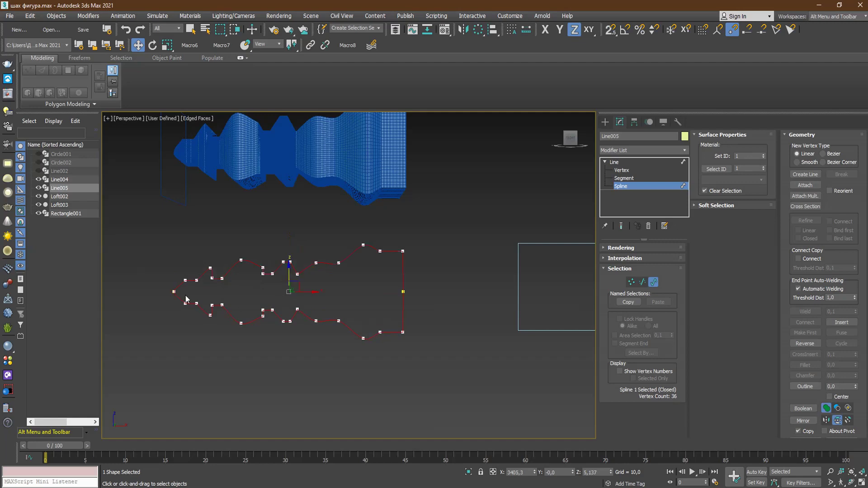
scroll(186, 298, "up", 8)
left_click(274, 268)
scroll(244, 260, "down", 4)
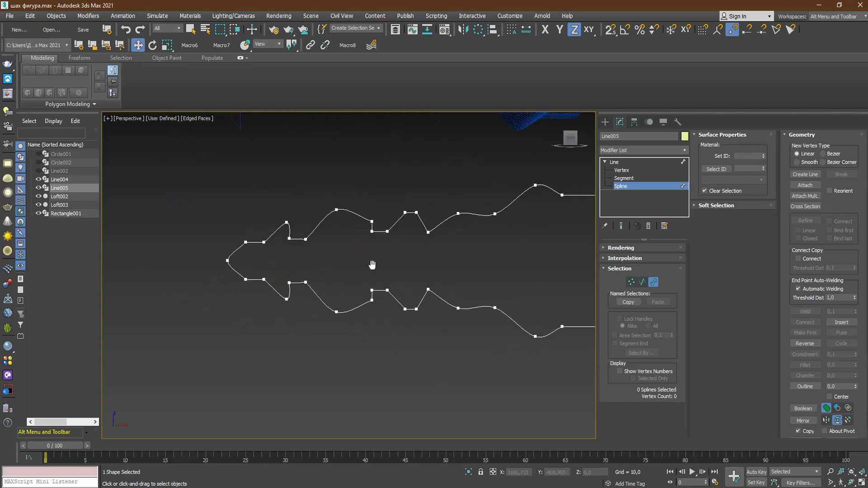
scroll(372, 265, "down", 3)
scroll(435, 266, "up", 6)
left_click(429, 266)
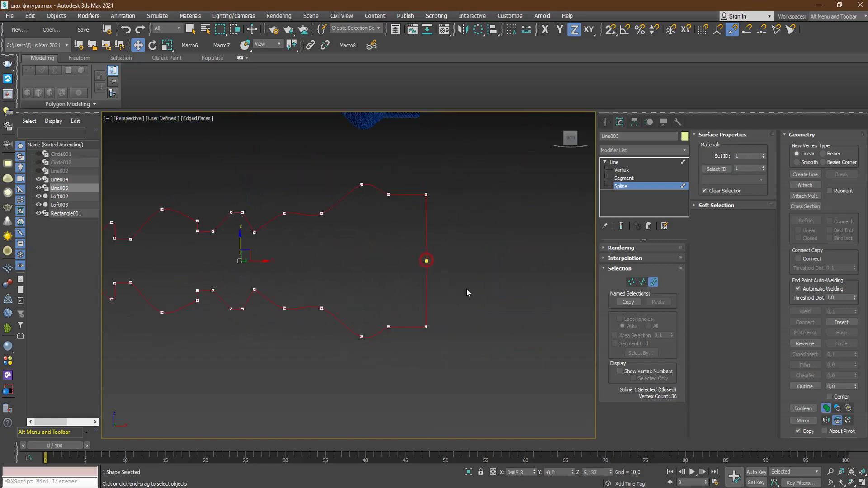
left_click(622, 170)
left_click(426, 260)
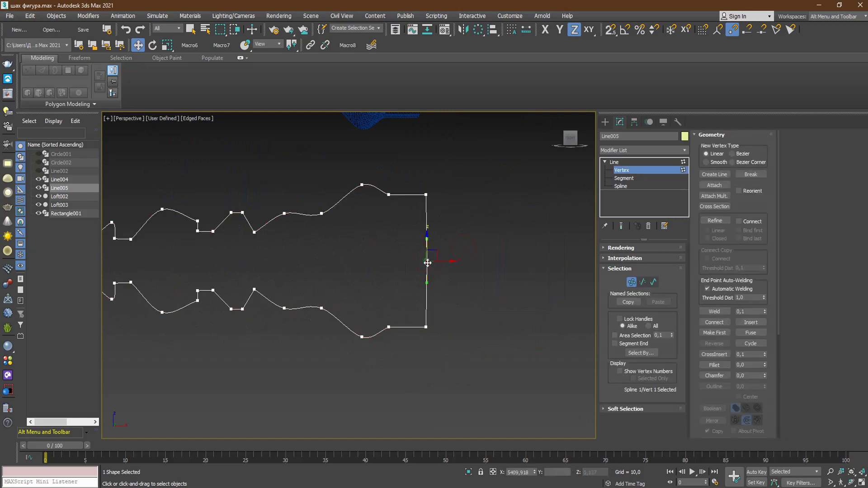
left_click(465, 277)
scroll(465, 278, "down", 3)
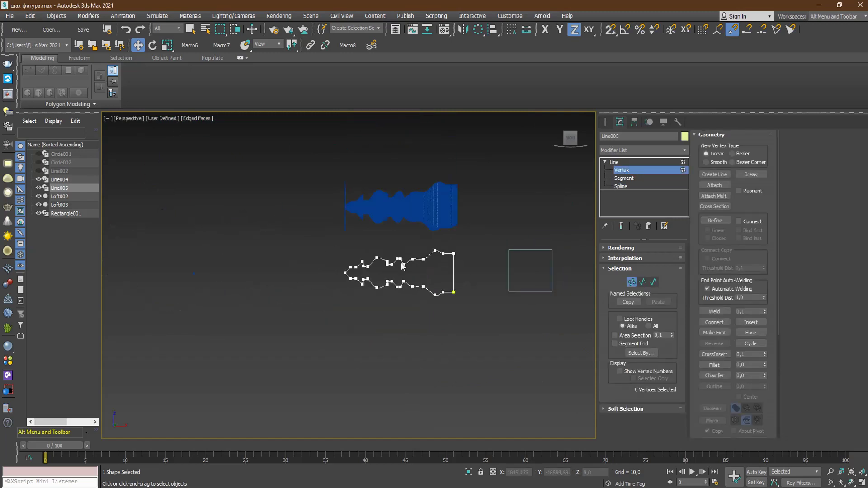
scroll(305, 280, "up", 3)
scroll(355, 238, "up", 2)
scroll(354, 240, "up", 3)
scroll(351, 235, "up", 2)
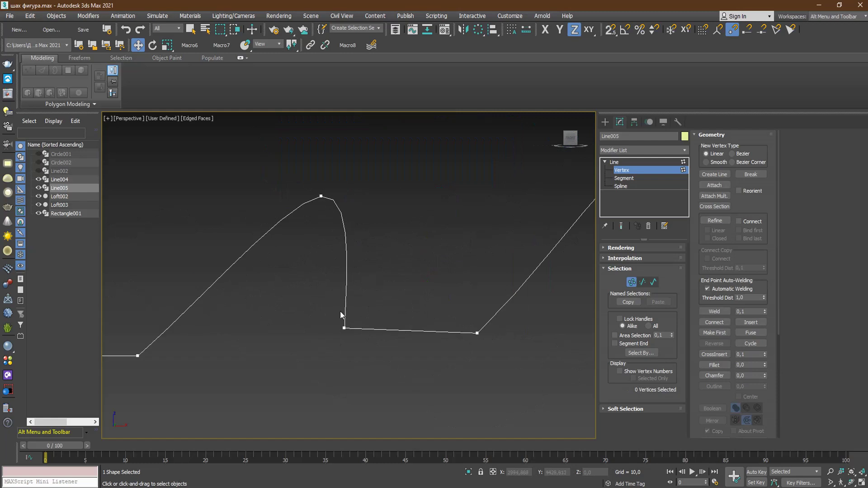
scroll(349, 259, "down", 8)
scroll(343, 319, "up", 8)
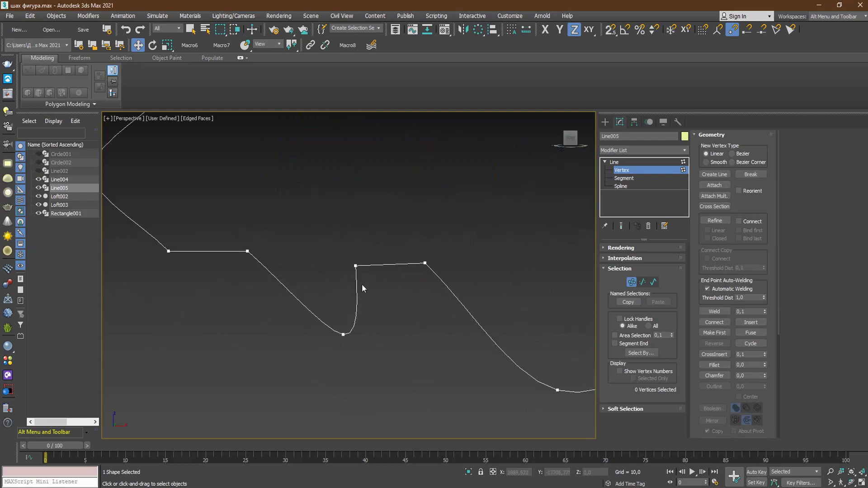
scroll(356, 299, "down", 8)
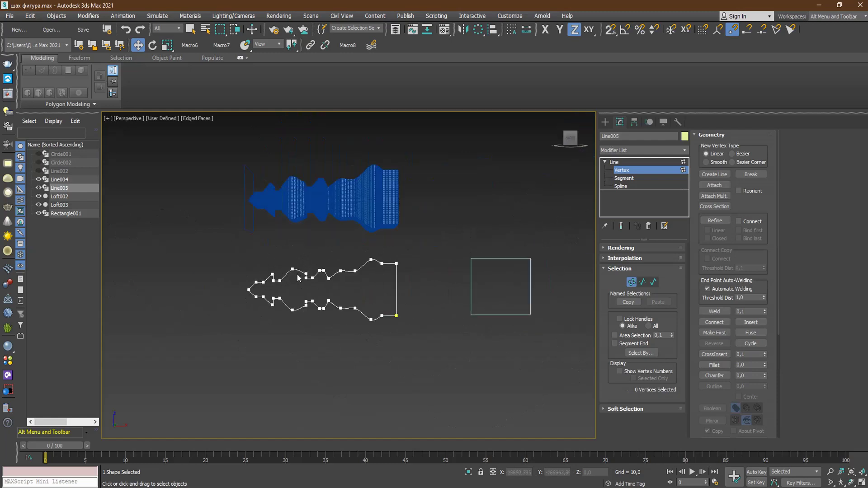
Raise Loft003 higher in the scene and select the straight path Line004
left_click(616, 170)
left_click(442, 188)
left_click(316, 196)
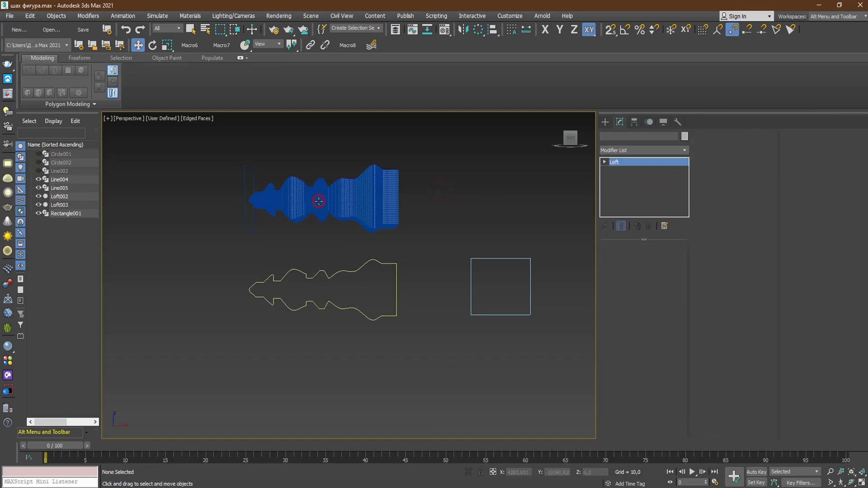
middle_click_drag(320, 183, 325, 230)
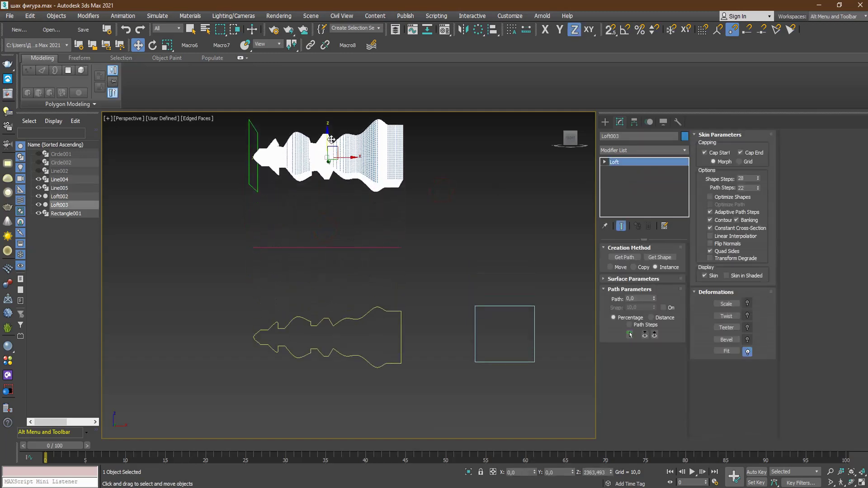
left_click_drag(325, 230, 326, 138)
left_click(319, 248)
left_click(317, 248)
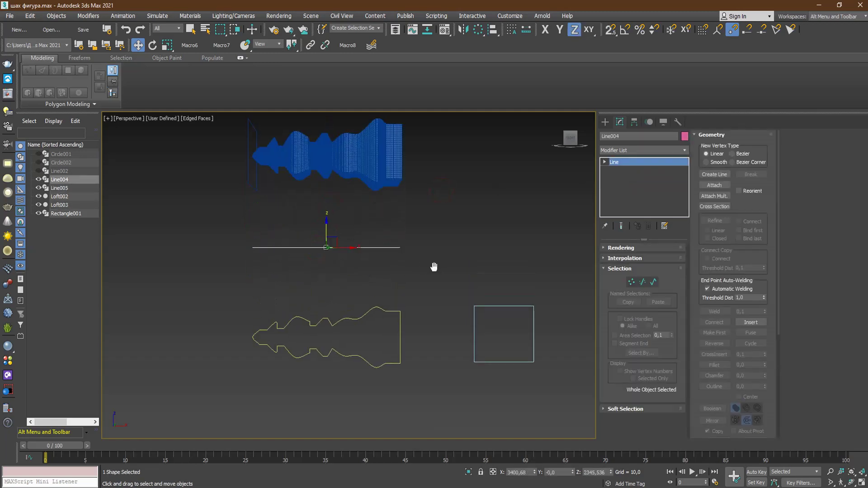
Create a Compound Objects loft on Line004 with the square as its cross-section
left_click(606, 122)
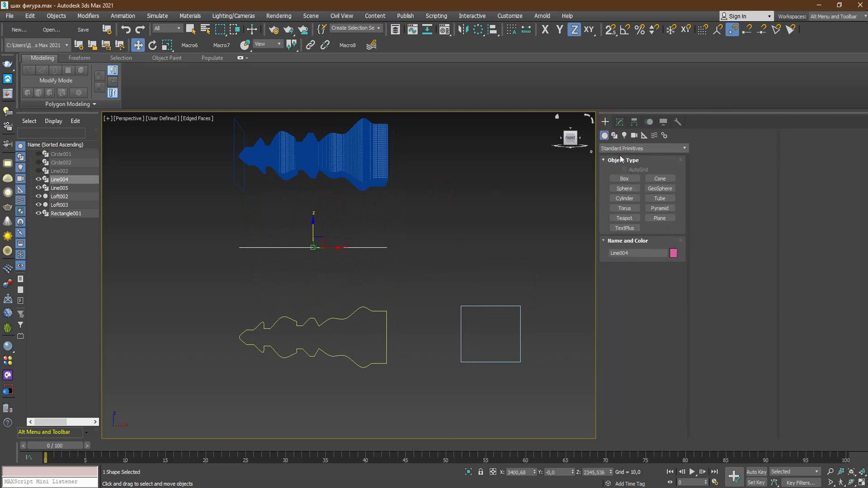
left_click(627, 148)
left_click(633, 174)
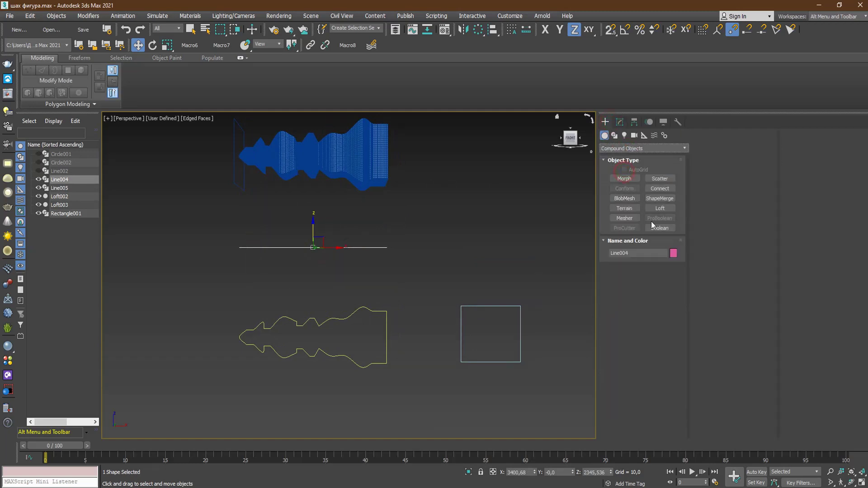
left_click(659, 208)
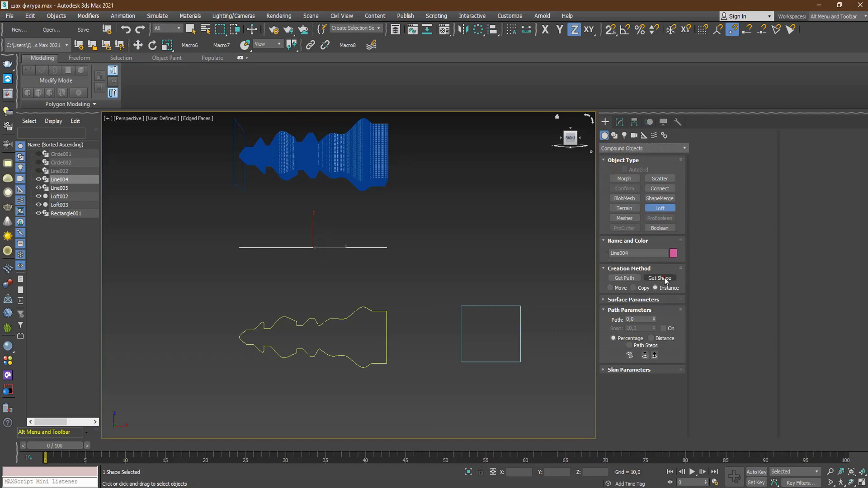
left_click(661, 278)
left_click(484, 306)
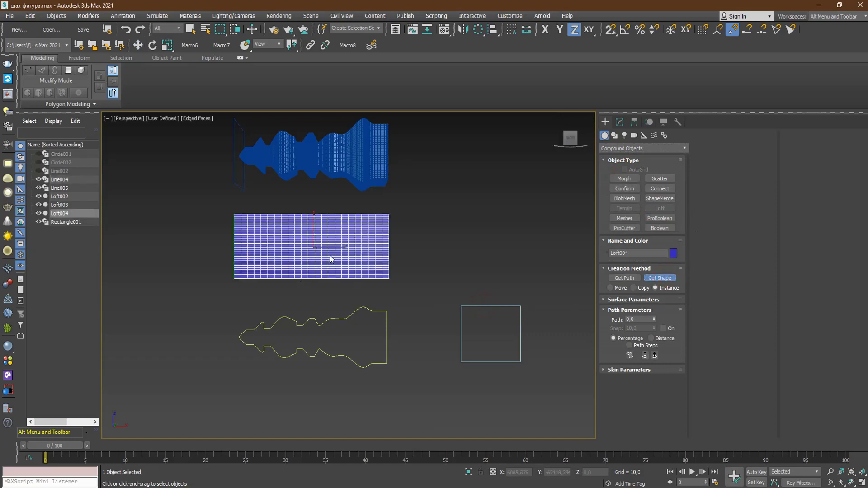
Orbit the view and select the new loft, Loft004
middle_click_drag(330, 259, 353, 259, "alt")
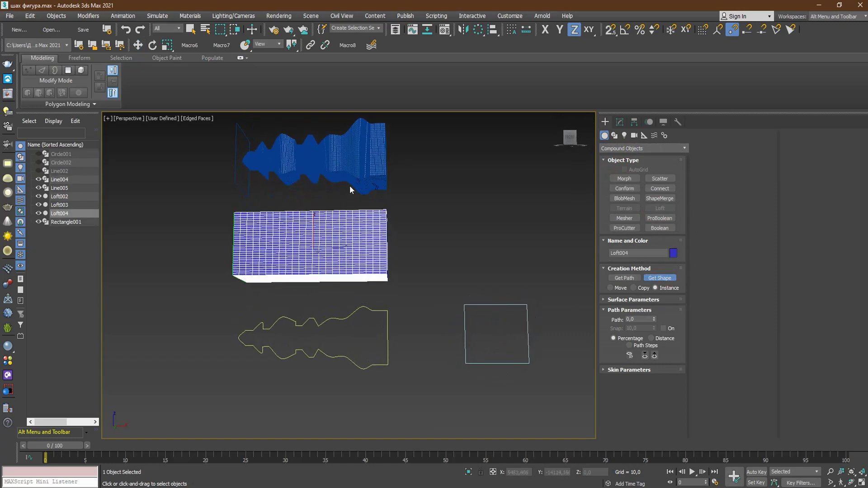
left_click(138, 44)
left_click(151, 204)
left_click(358, 264)
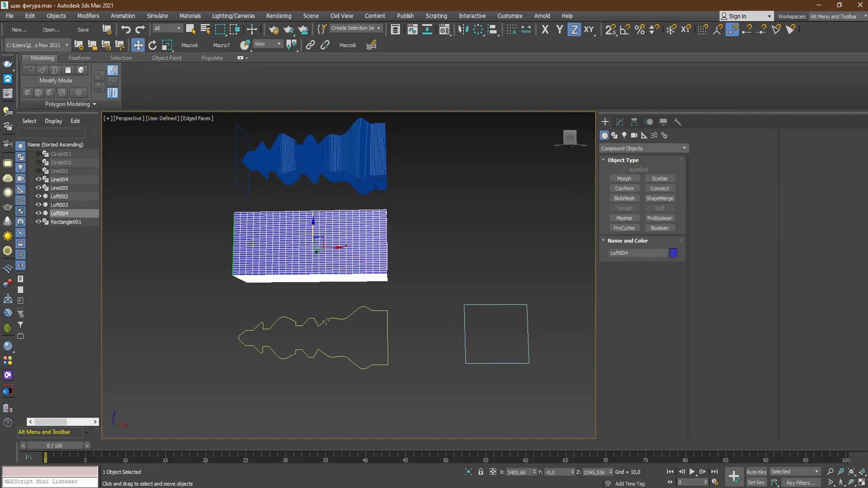
Apply Fit deformation to Loft004 using the chess-piece outline spline as the fit shape
left_click(619, 123)
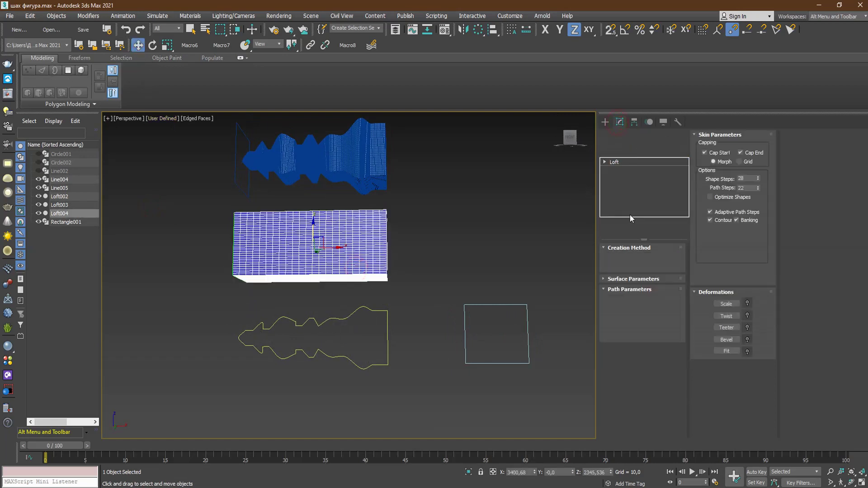
left_click(727, 351)
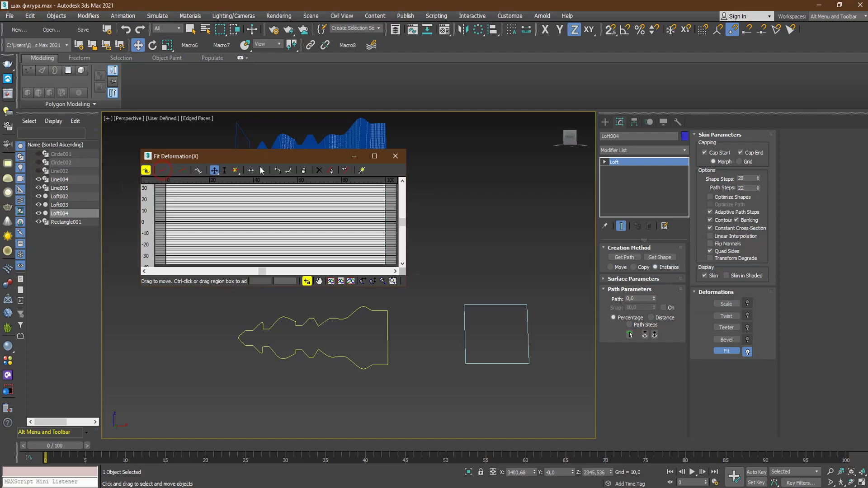
left_click(345, 170)
left_click(350, 314)
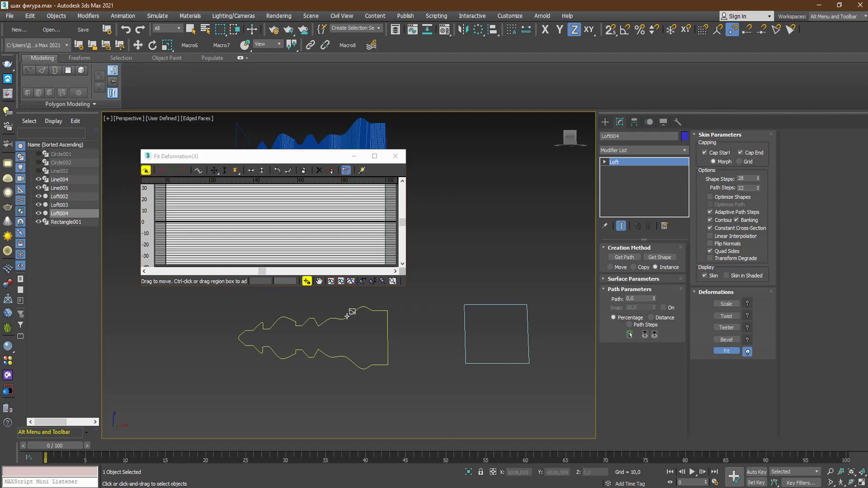
left_click_drag(262, 158, 533, 202)
scroll(229, 228, "up", 2)
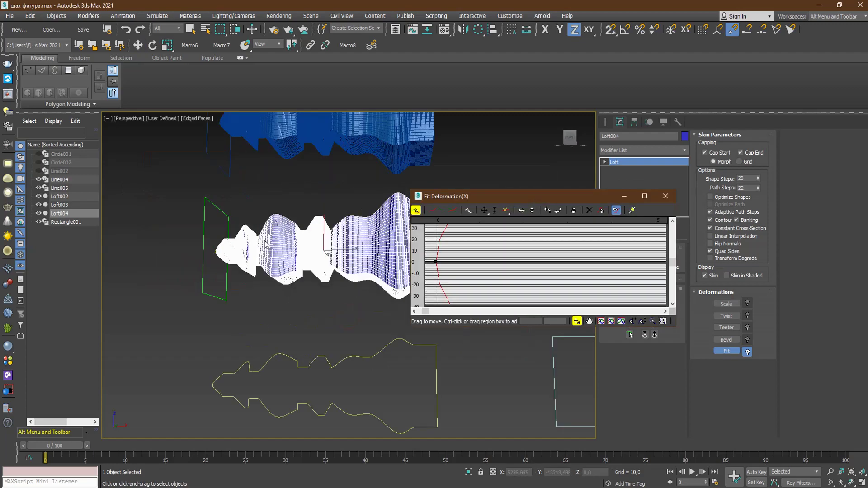
scroll(228, 228, "up", 6)
scroll(229, 228, "down", 4)
scroll(226, 156, "down", 2)
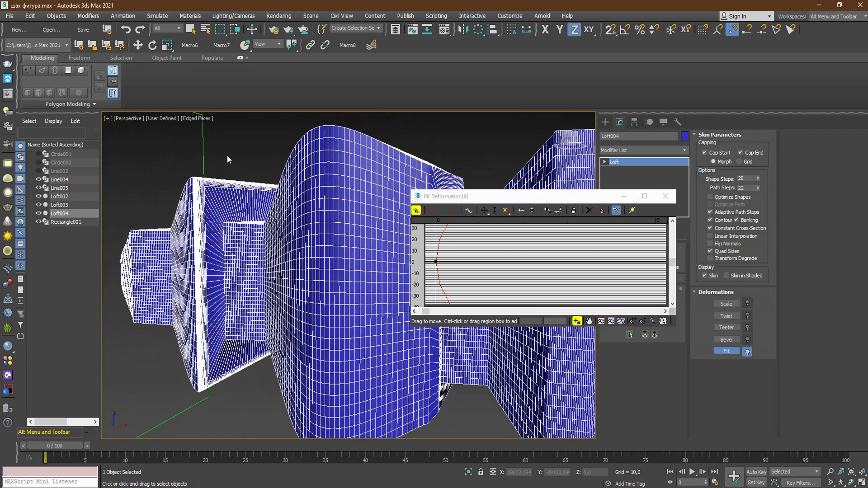
left_click(224, 155)
left_click(664, 198)
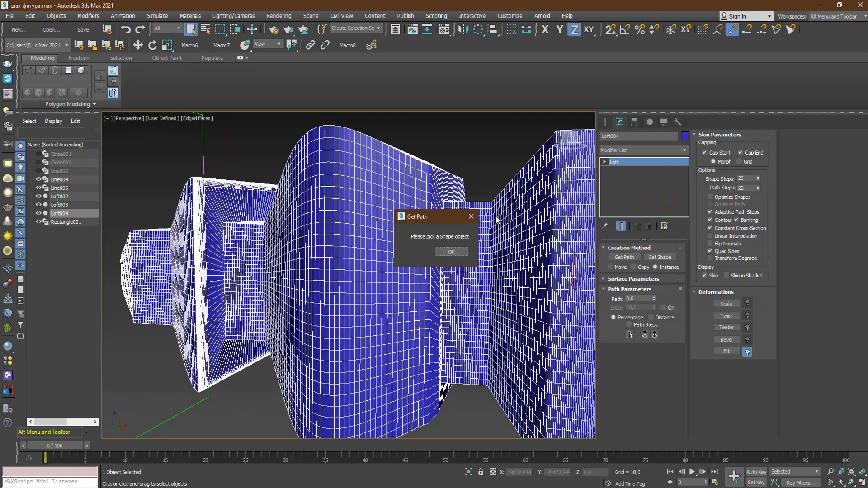
left_click(472, 218)
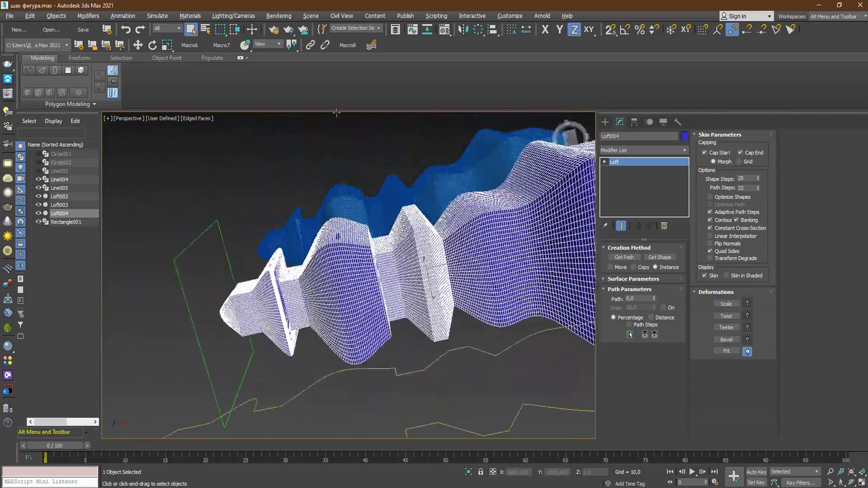
Toggle Optimize Shapes on Loft004 to compare, leaving it checked, then orbit to inspect
scroll(321, 238, "up", 2)
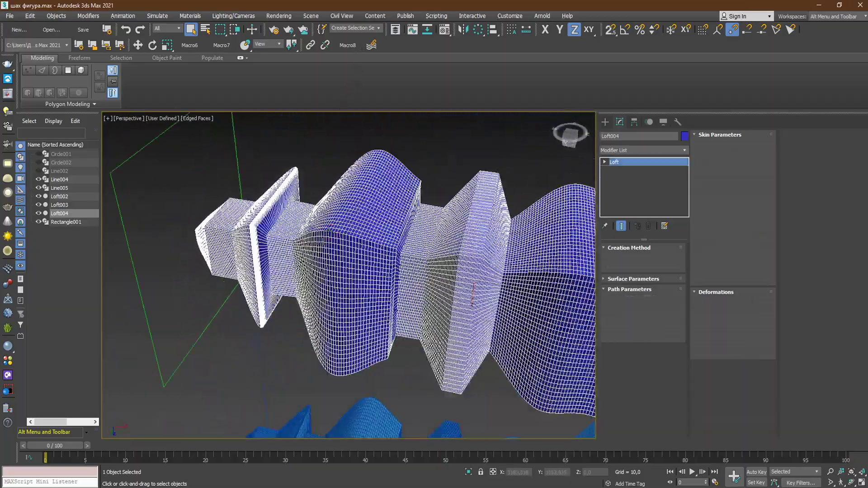
scroll(353, 244, "up", 2)
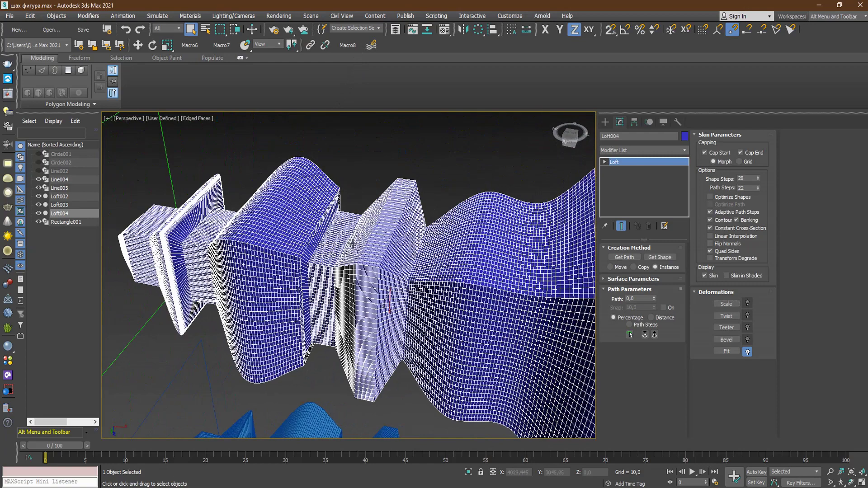
left_click(710, 197)
left_click(709, 197)
scroll(237, 209, "up", 3)
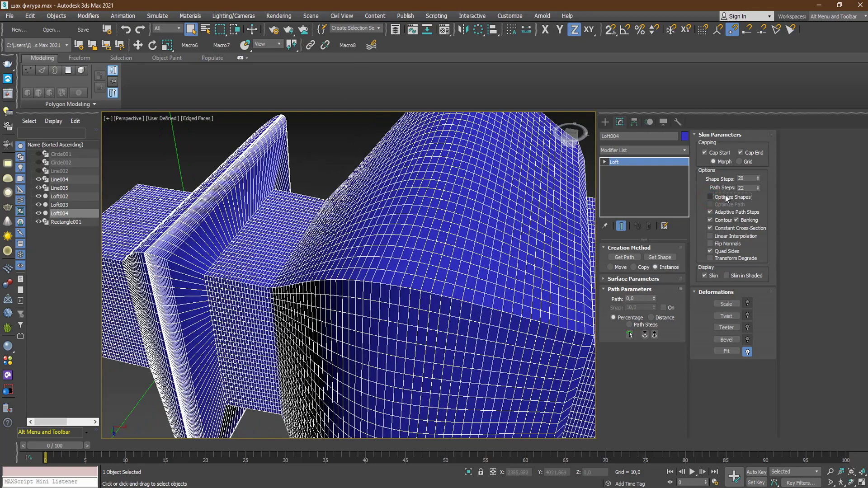
left_click(710, 198)
scroll(281, 225, "down", 5)
scroll(281, 225, "down", 1)
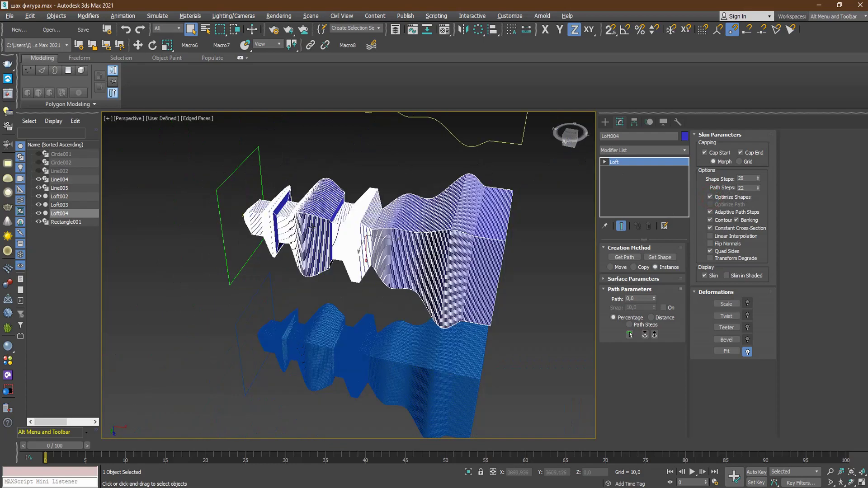
scroll(281, 225, "down", 2)
middle_click_drag(280, 225, 283, 212, "alt")
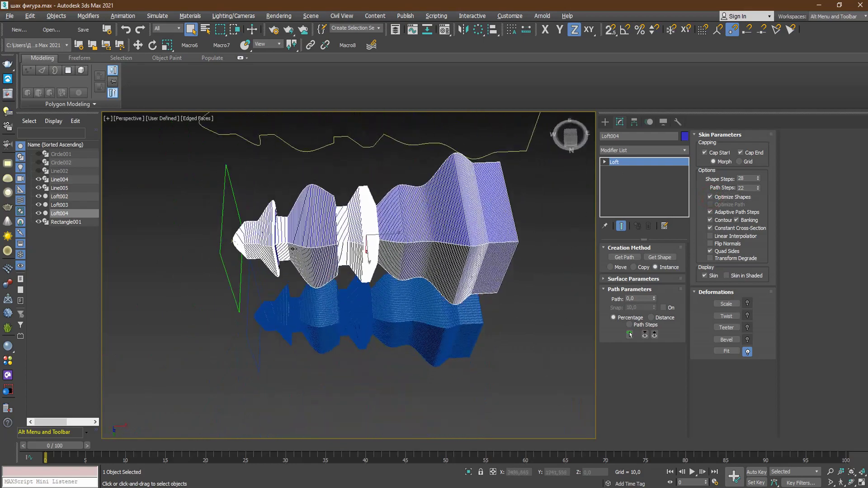
Switch to Default Shading and zoom and orbit closely around the outline spline and lofts
key("F4")
mouse_move(447, 262)
middle_mouse_down("alt")
mouse_move(438, 258)
mouse_move(445, 250)
mouse_move(374, 213)
middle_mouse_up("alt")
scroll(450, 266, "down", 3)
scroll(375, 213, "up", 3)
scroll(340, 221, "up", 2)
scroll(329, 240, "up", 4)
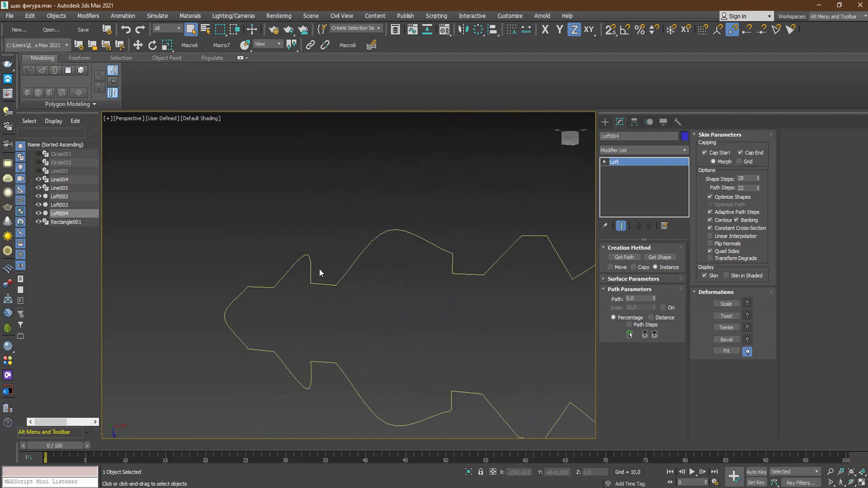
scroll(312, 271, "up", 2)
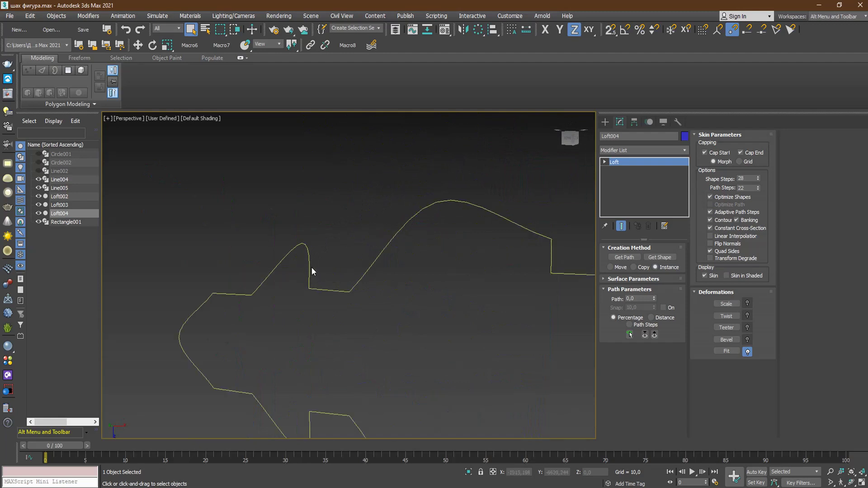
scroll(311, 272, "down", 5)
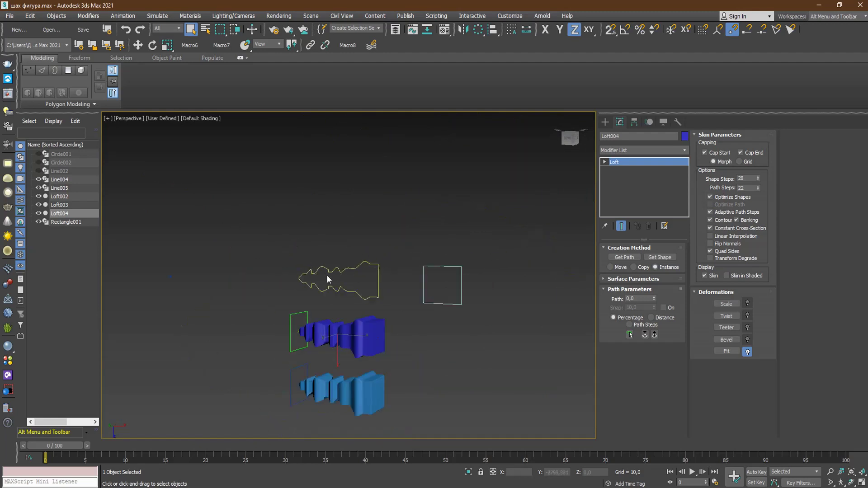
mouse_move(335, 283)
middle_mouse_down("alt")
mouse_move(291, 278)
mouse_move(325, 270)
middle_mouse_up("alt")
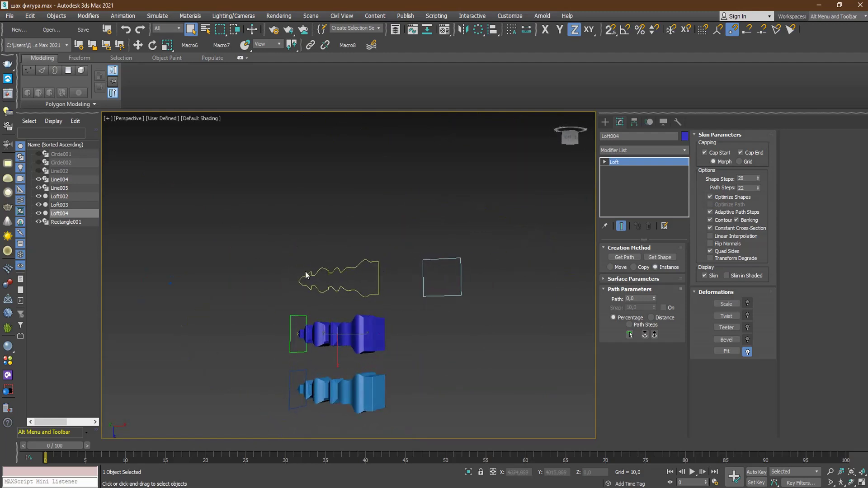
scroll(318, 277, "up", 5)
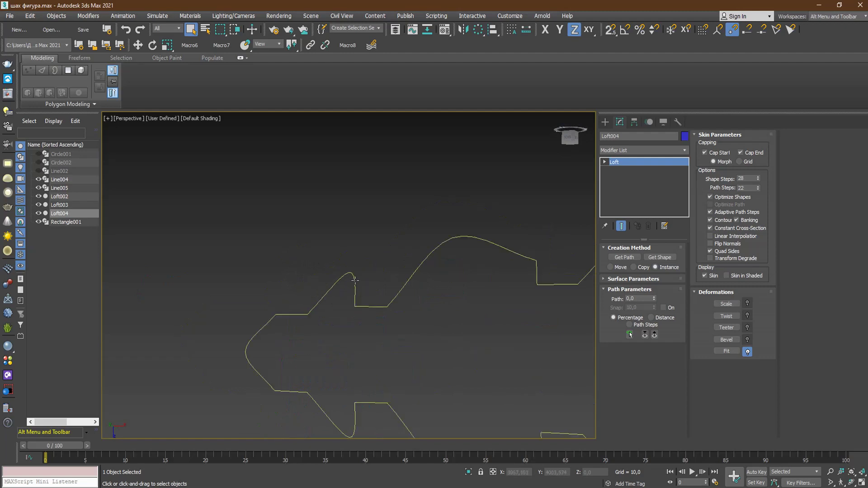
scroll(343, 305, "down", 3)
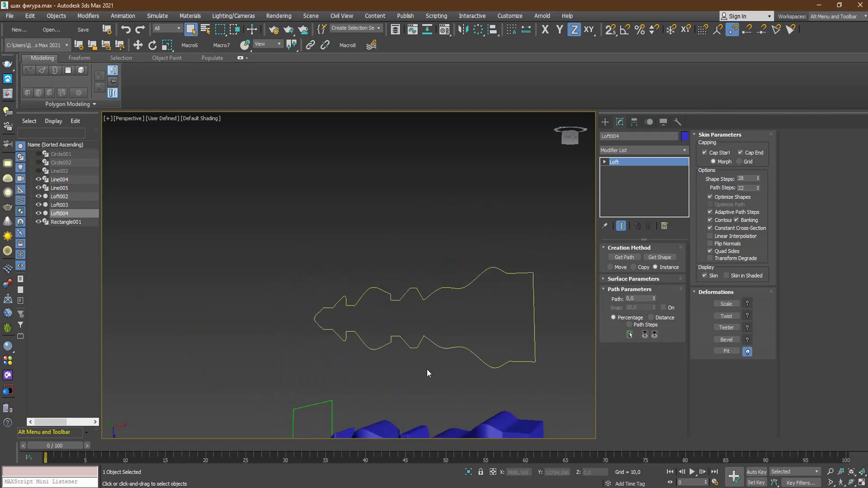
mouse_move(374, 374)
middle_mouse_down("alt")
mouse_move(365, 244)
mouse_move(326, 269)
middle_mouse_up("alt")
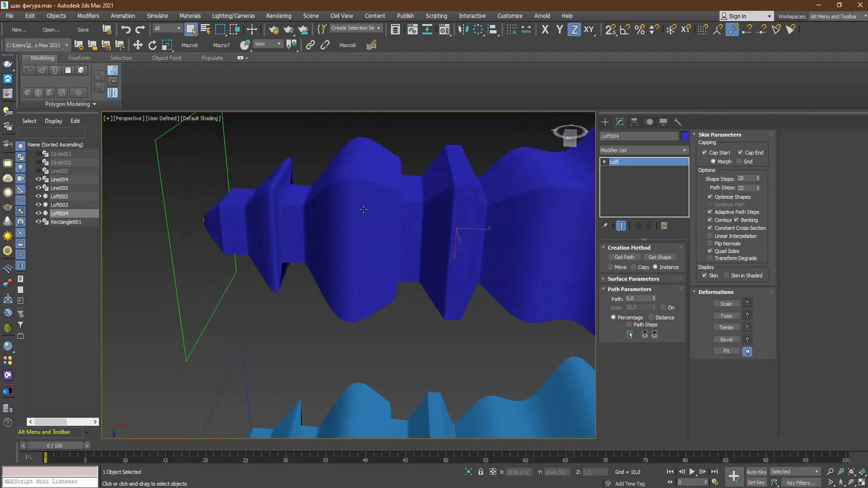
Orbit and zoom around the blue loft, then turn Edged Faces back on to reveal Loft004's dense mesh
scroll(363, 209, "down", 5)
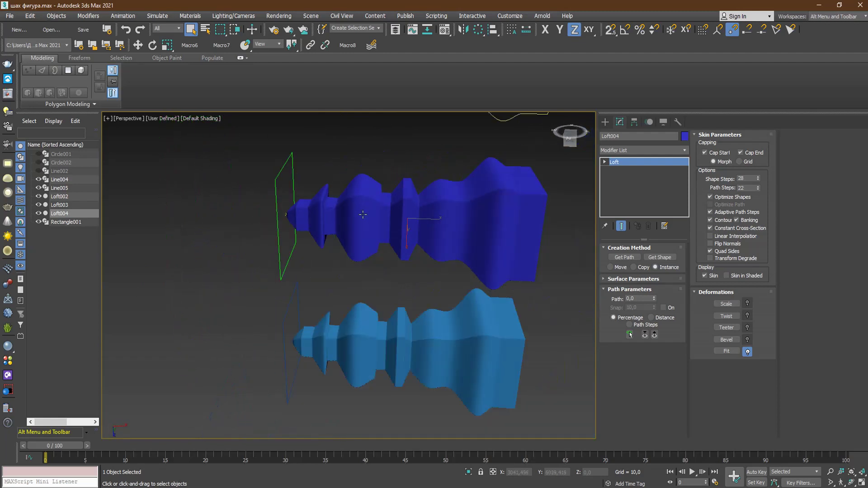
scroll(393, 214, "up", 5)
middle_click_drag(392, 214, 401, 199, "alt")
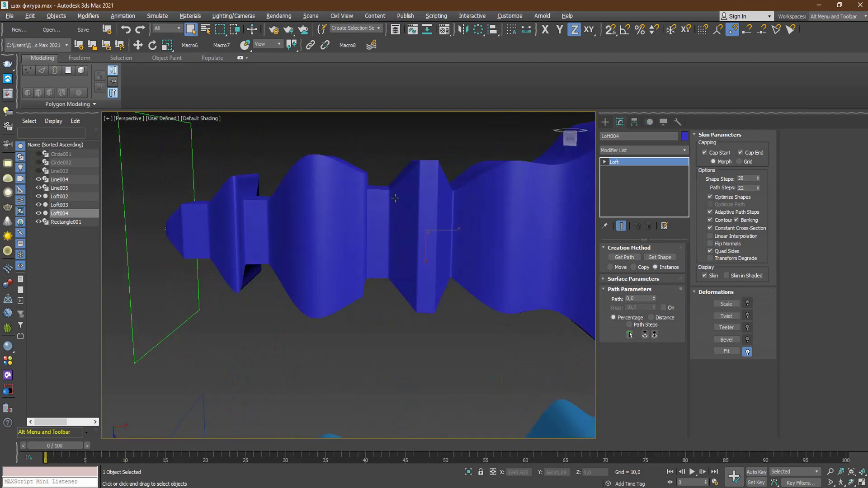
scroll(297, 211, "down", 2)
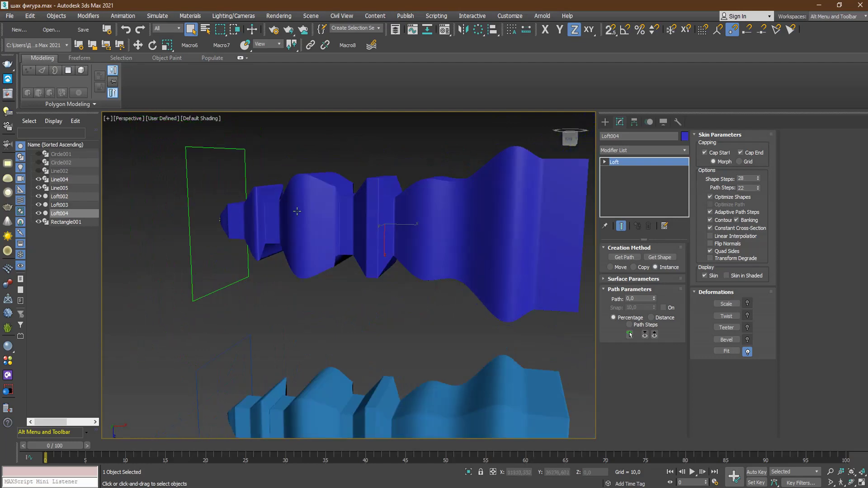
key("F4")
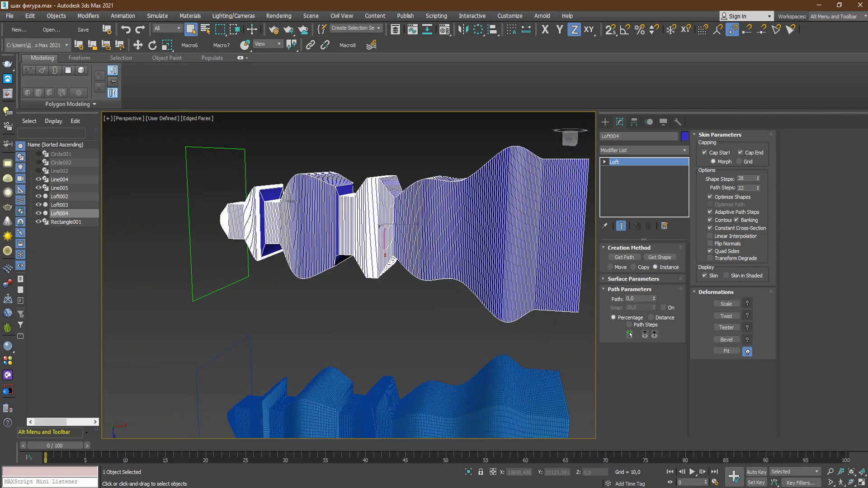